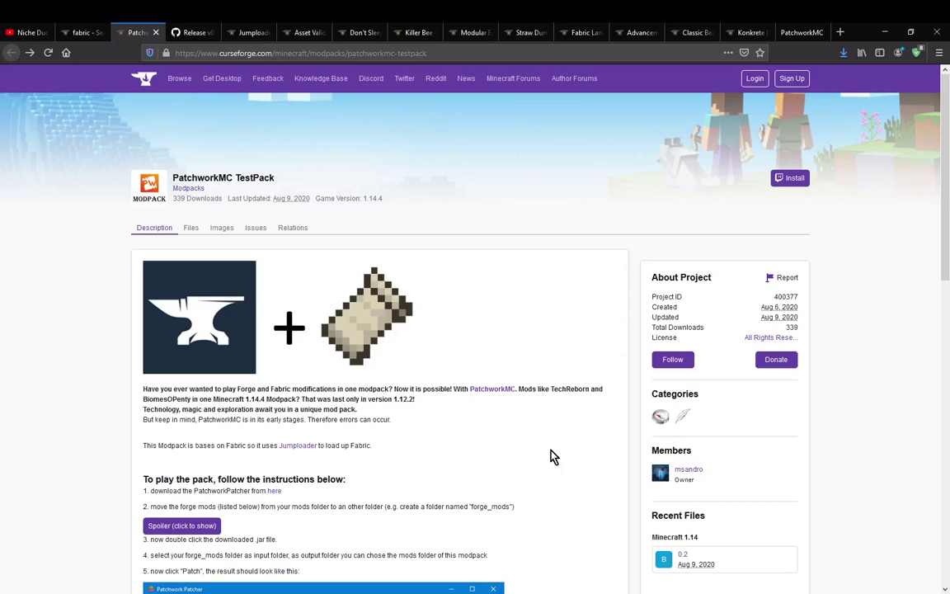
# Expand the list of Forge mods in the PatchworkMC TestPack instructions and highlight the listed jar files
pyautogui.scroll(-3, 545, 456)
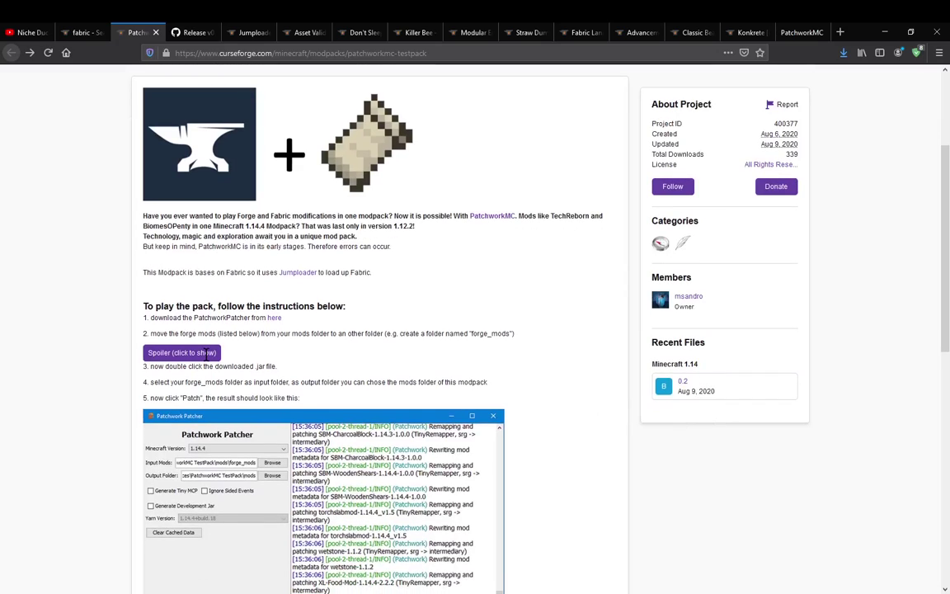
pyautogui.click(182, 352)
pyautogui.scroll(-2, 348, 368)
pyautogui.moveTo(256, 491); pyautogui.dragTo(149, 258)
pyautogui.click(402, 388)
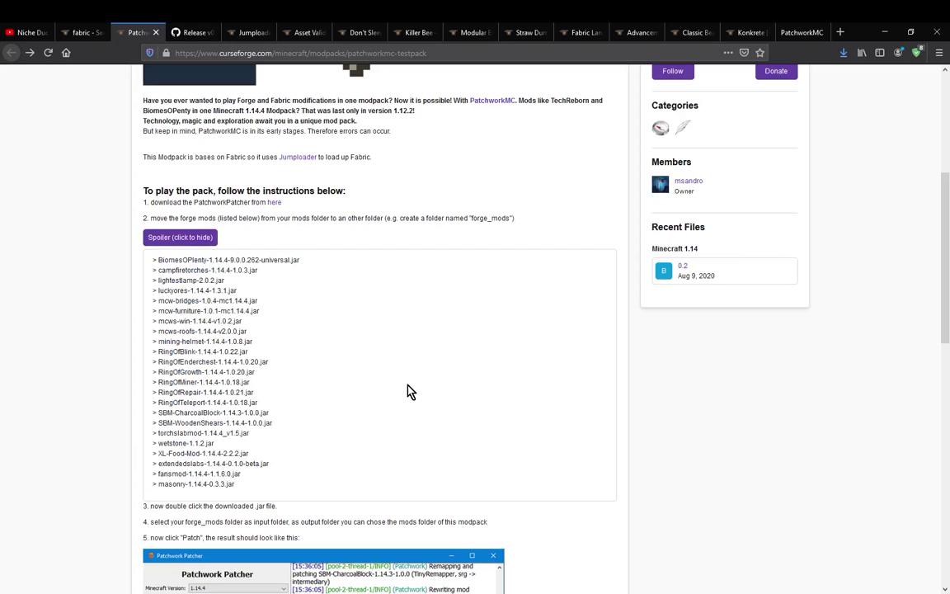
# Highlight the RingOf mods in the expanded list for review and collapse the list
pyautogui.moveTo(260, 406); pyautogui.dragTo(152, 363)
pyautogui.scroll(-1, 150, 361)
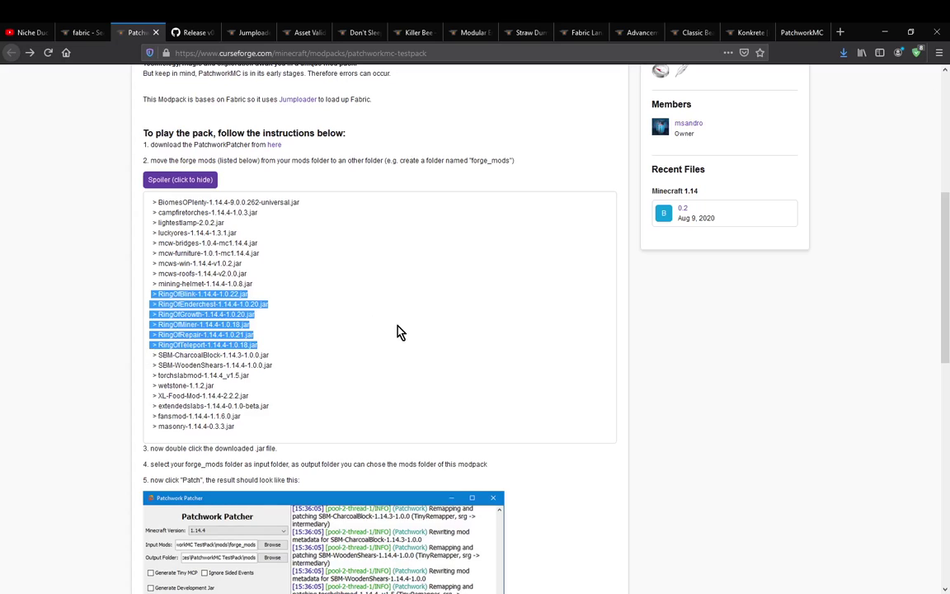
pyautogui.click(387, 341)
pyautogui.scroll(1, 387, 342)
pyautogui.moveTo(259, 401); pyautogui.dragTo(115, 308)
pyautogui.click(333, 312)
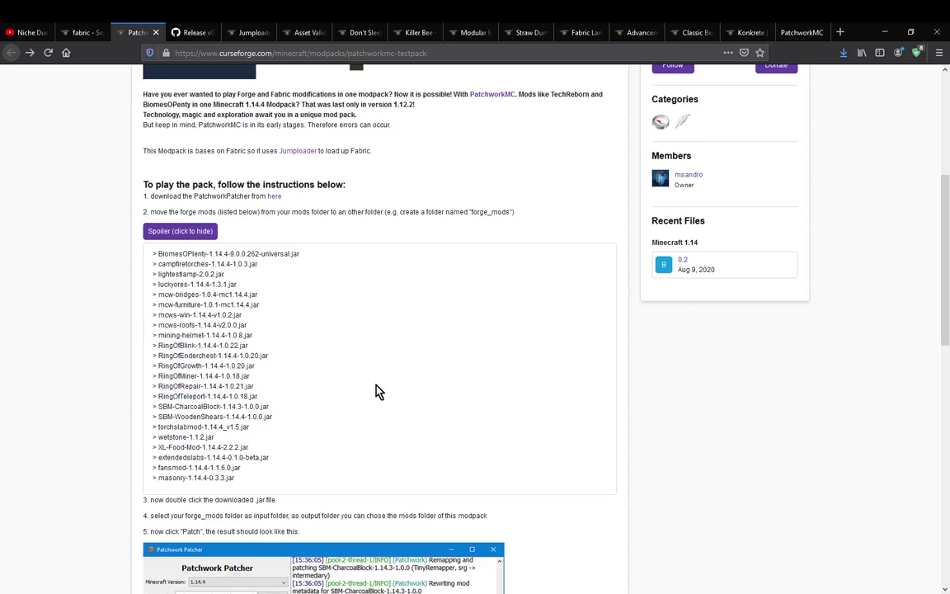
pyautogui.click(177, 231)
pyautogui.scroll(6, 89, 373)
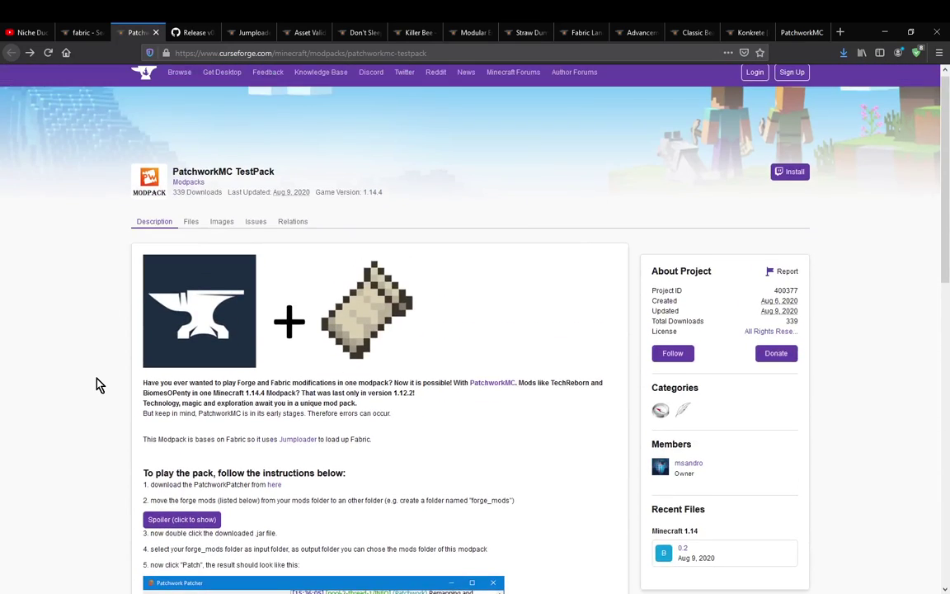
pyautogui.scroll(-1, 80, 397)
pyautogui.scroll(-2, 76, 396)
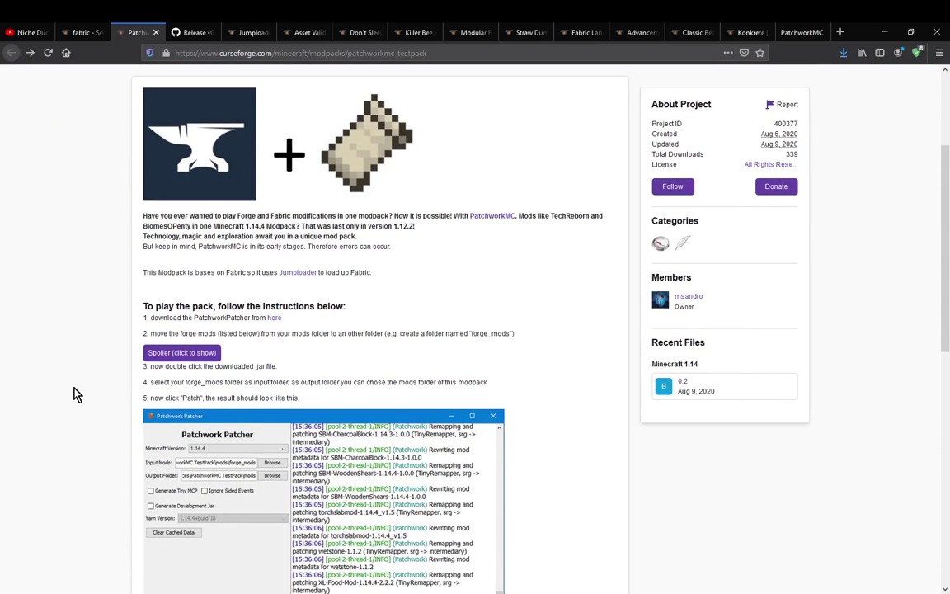
pyautogui.scroll(3, 72, 394)
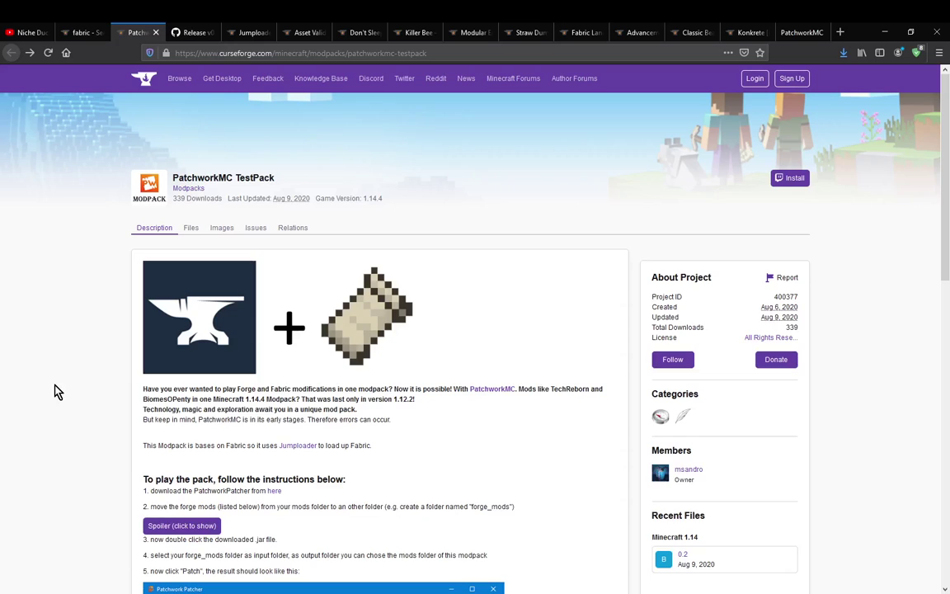
pyautogui.scroll(-2, 274, 338)
pyautogui.scroll(-1, 499, 417)
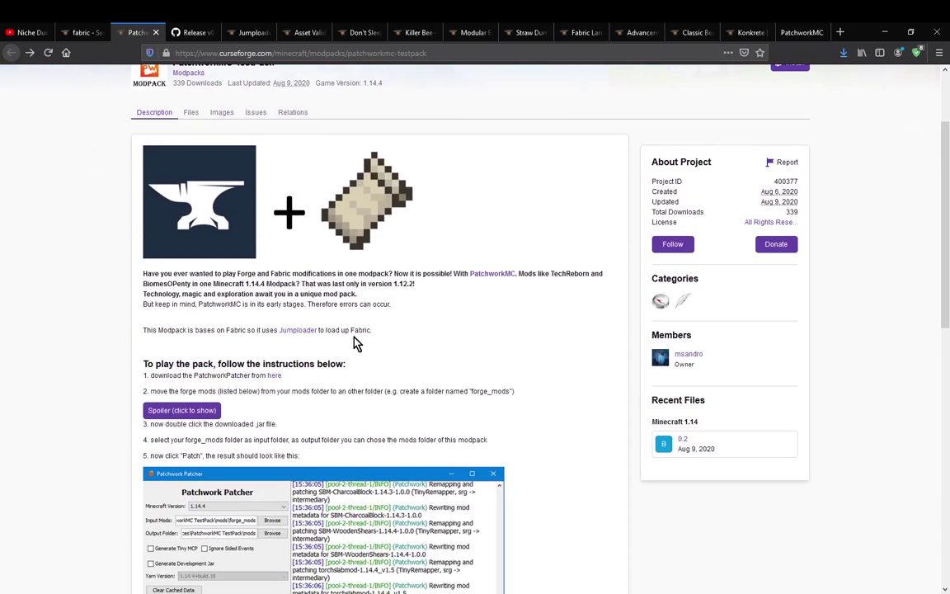
pyautogui.scroll(3, 522, 379)
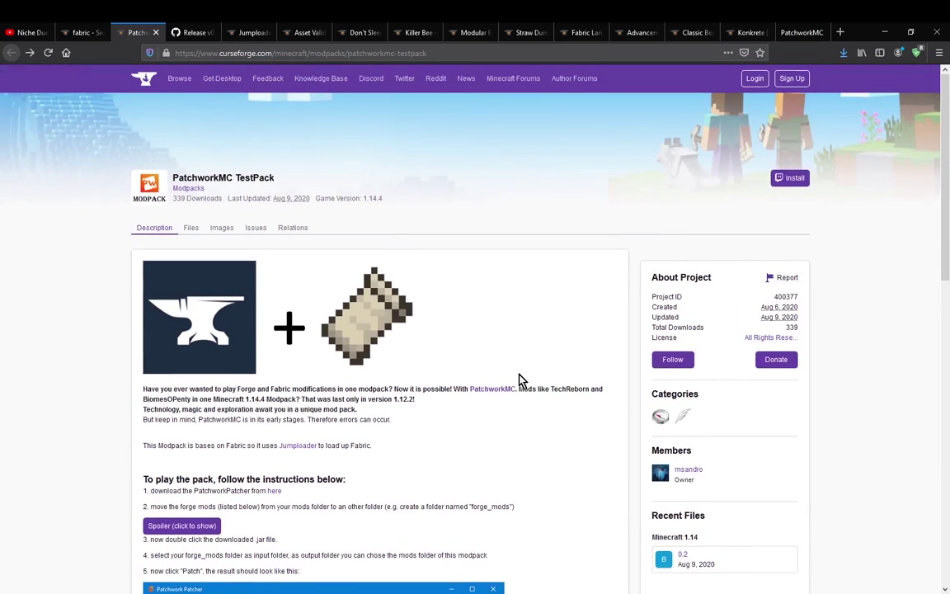
# Review the PatchworkMC project website and return to the TestPack modpack description
pyautogui.click(800, 32)
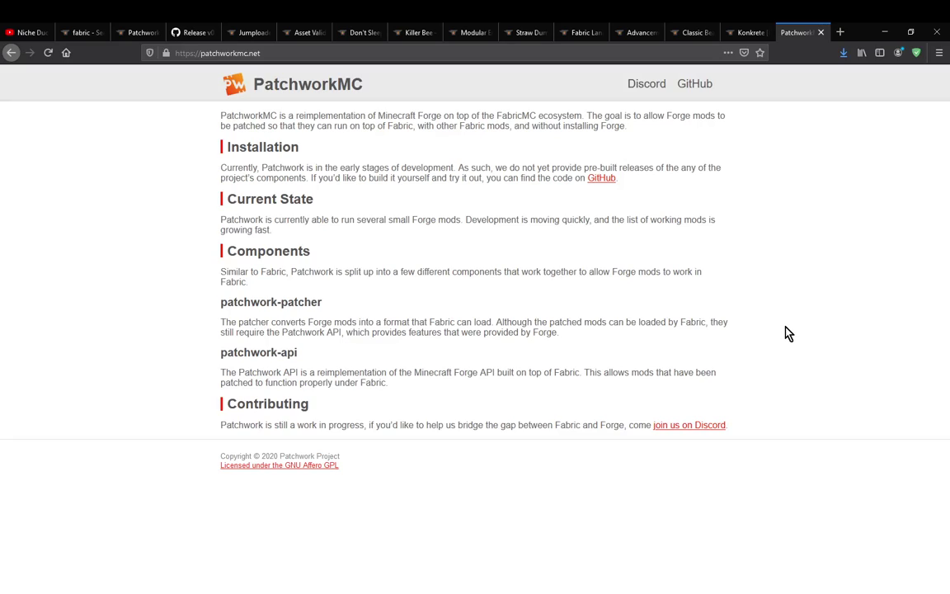
pyautogui.click(130, 32)
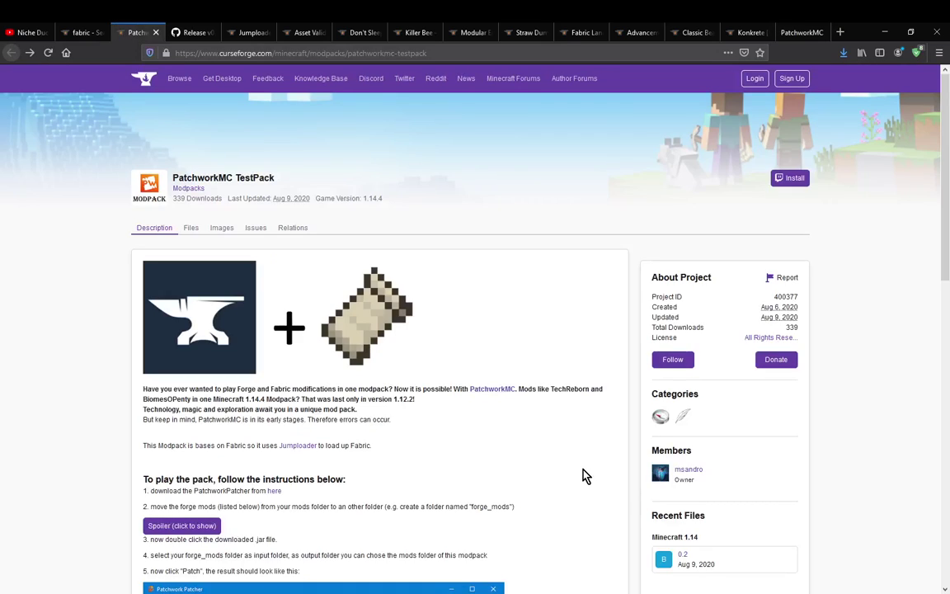
pyautogui.scroll(-3, 581, 473)
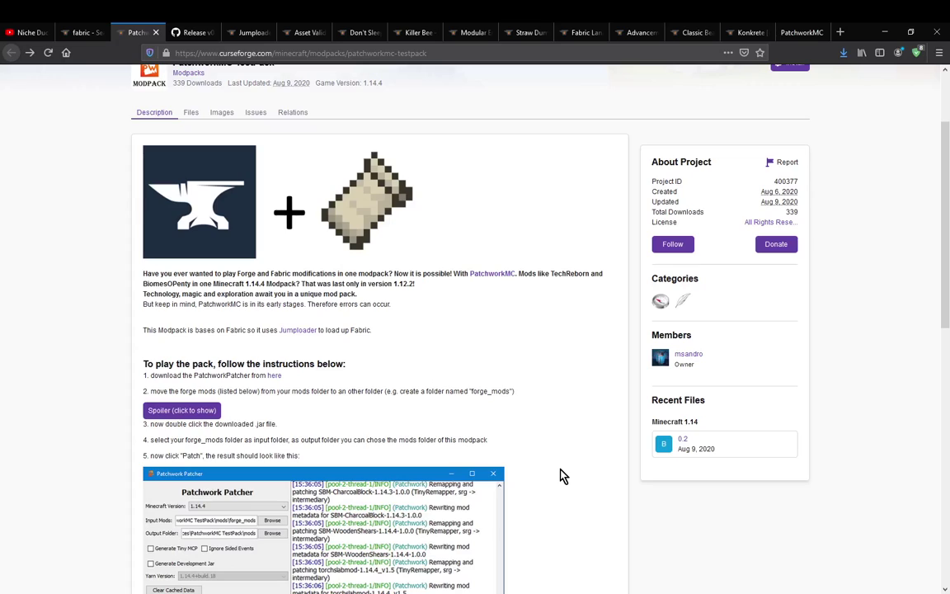
pyautogui.scroll(-2, 557, 441)
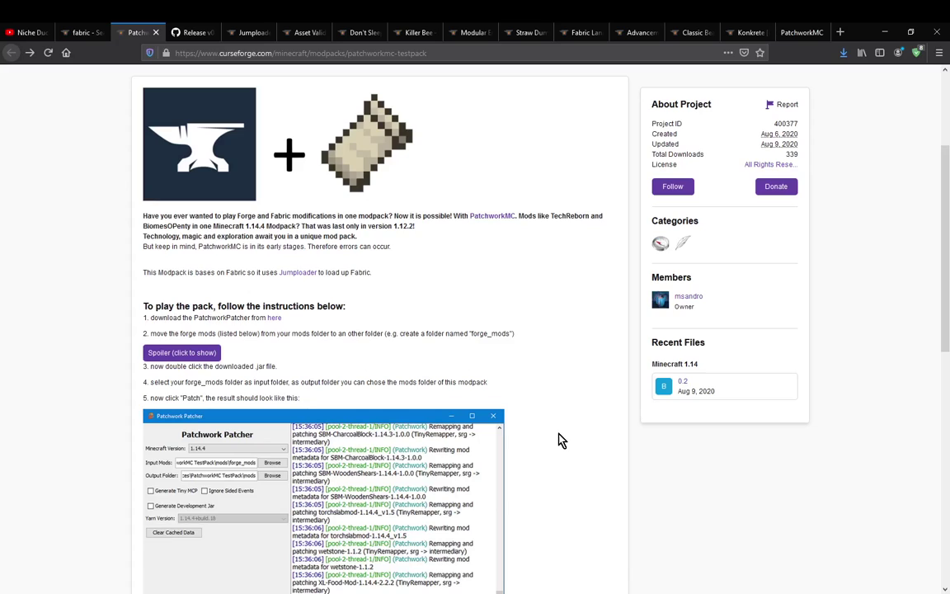
pyautogui.scroll(3, 552, 443)
pyautogui.scroll(-2, 552, 443)
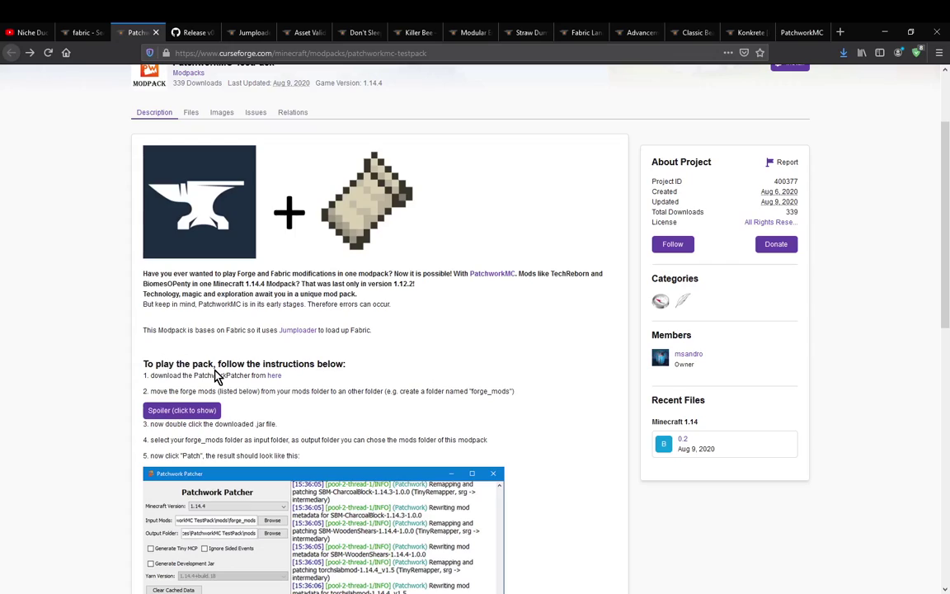
# Highlight the PatchworkPatcher download instruction, view the patcher's v0.3.0 release page on GitHub, and close that page
pyautogui.moveTo(287, 382); pyautogui.dragTo(121, 384)
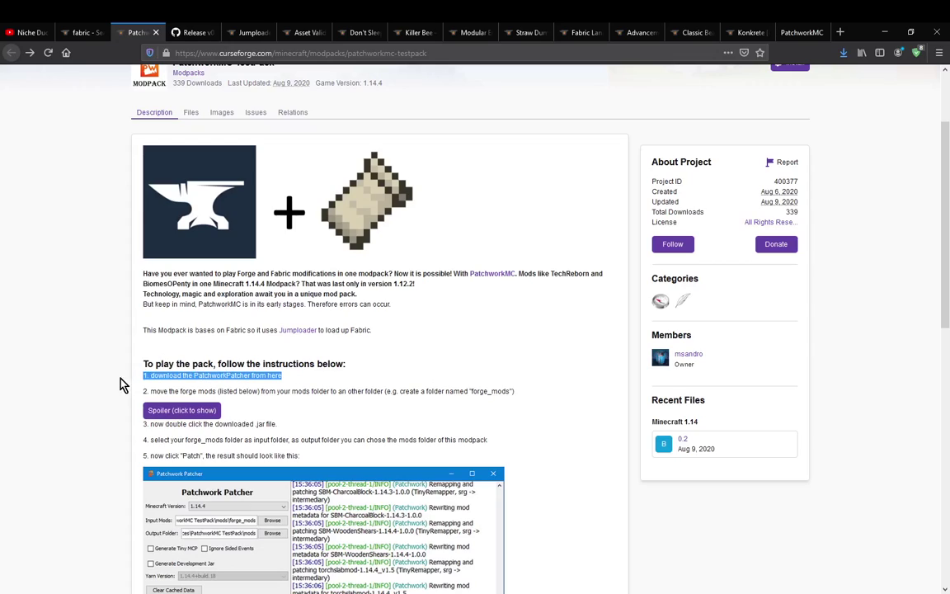
pyautogui.click(328, 380)
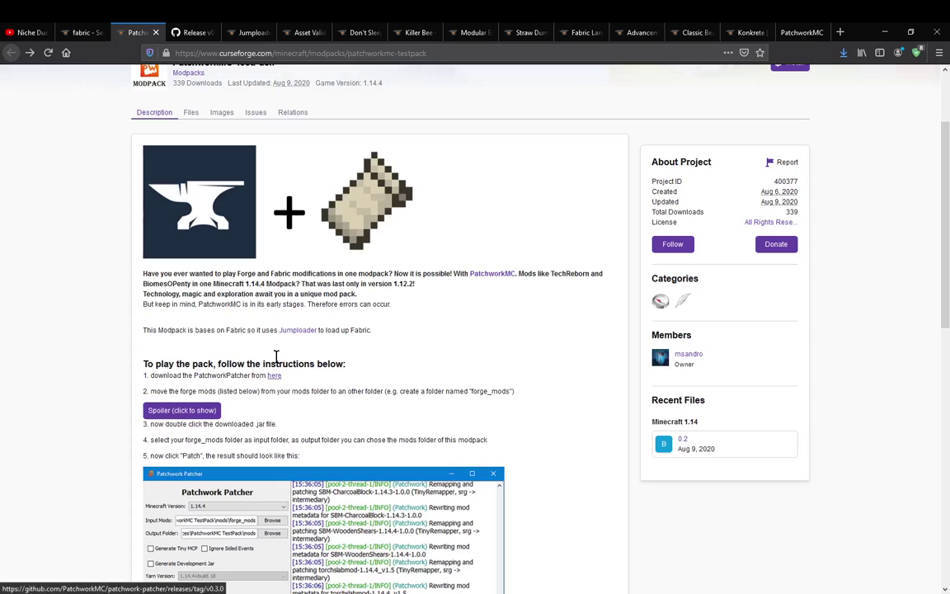
pyautogui.click(187, 32)
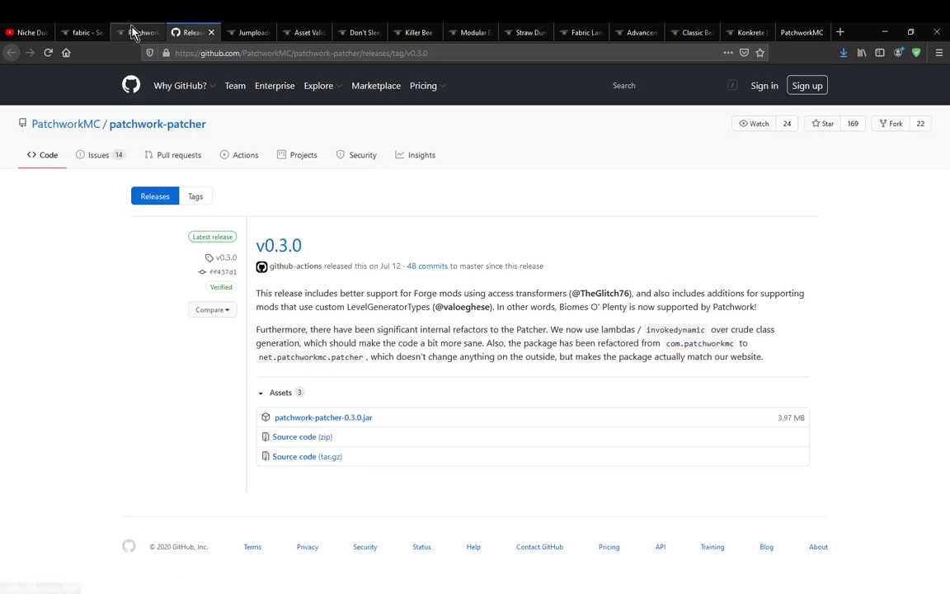
pyautogui.click(211, 32)
pyautogui.click(140, 32)
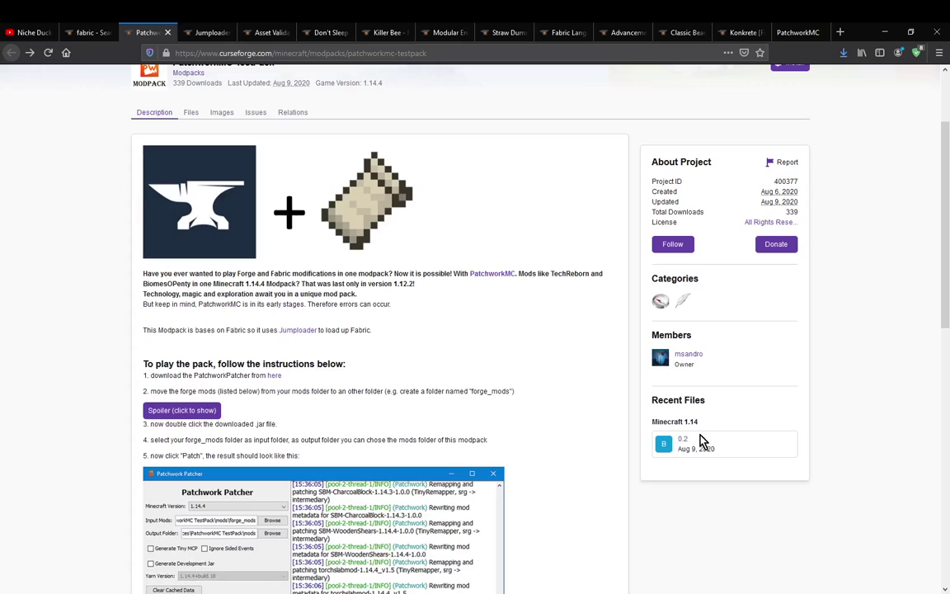
# Reveal the Forge mods that instruction 2 says to move and read through the list
pyautogui.click(186, 411)
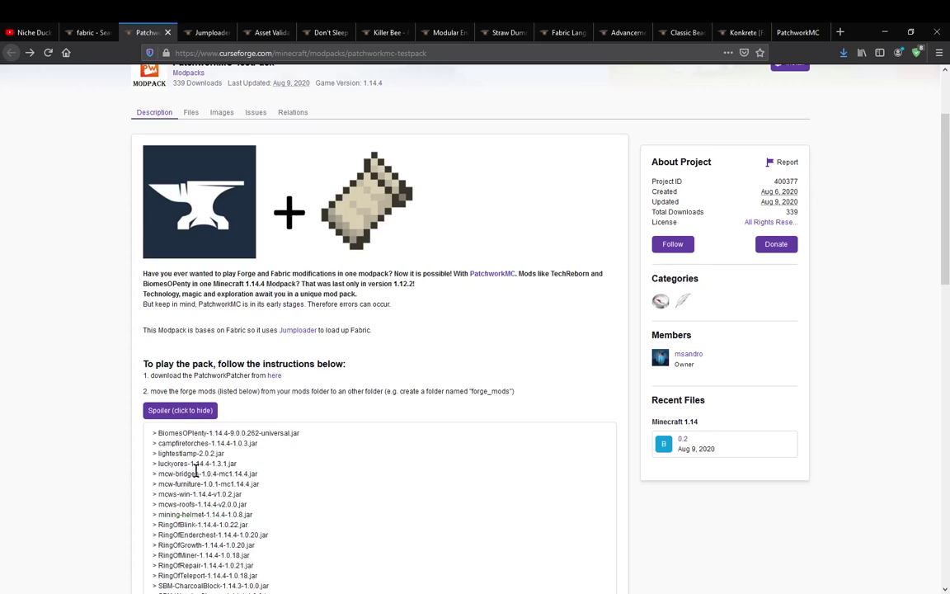
pyautogui.scroll(-1, 96, 439)
pyautogui.scroll(-2, 196, 448)
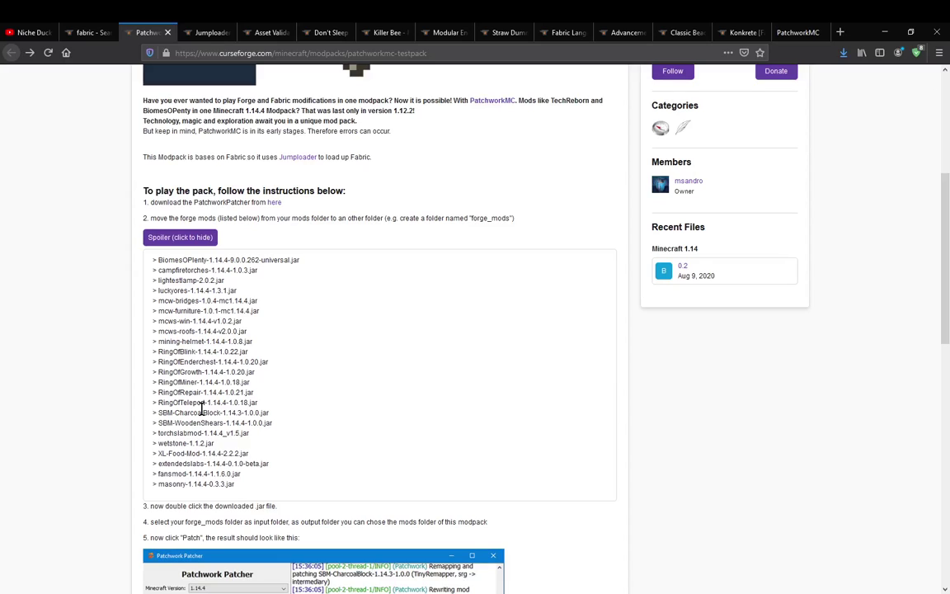
# Switch to File Explorer and inspect the forge_mods and Other folders inside the PatchworkMC-TestPack-0.2 mods folder
pyautogui.moveTo(180, 587)
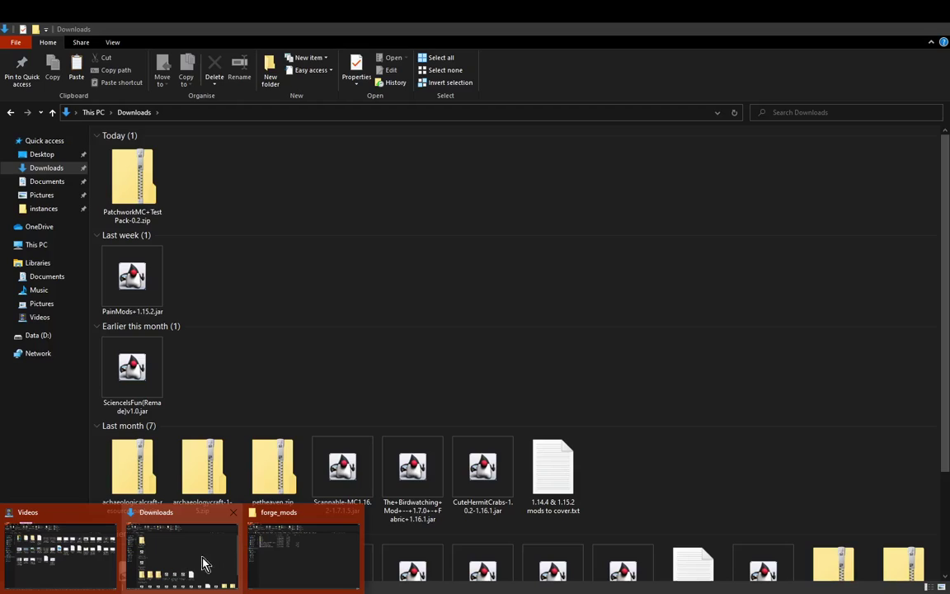
pyautogui.click(305, 544)
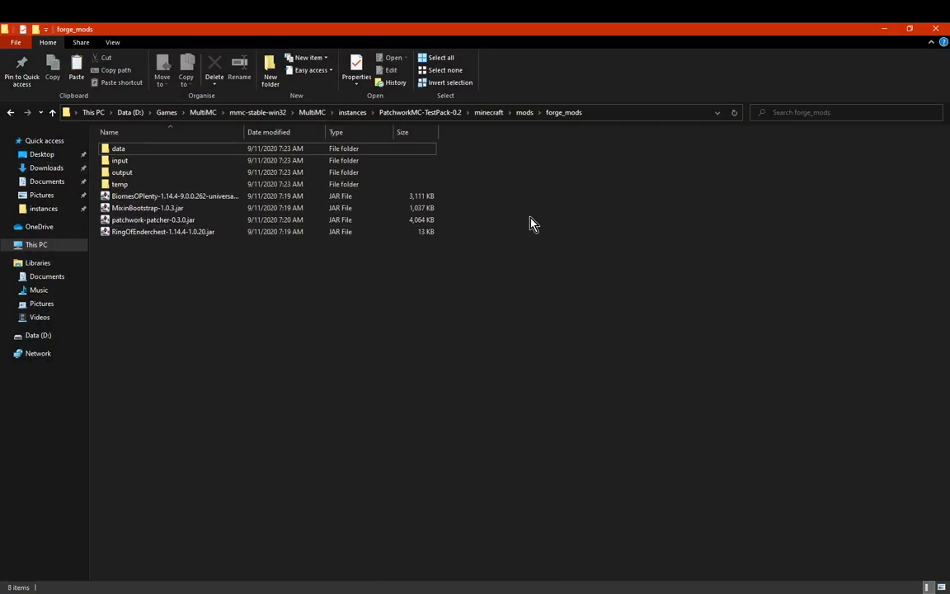
pyautogui.click(521, 114)
pyautogui.doubleClick(132, 161)
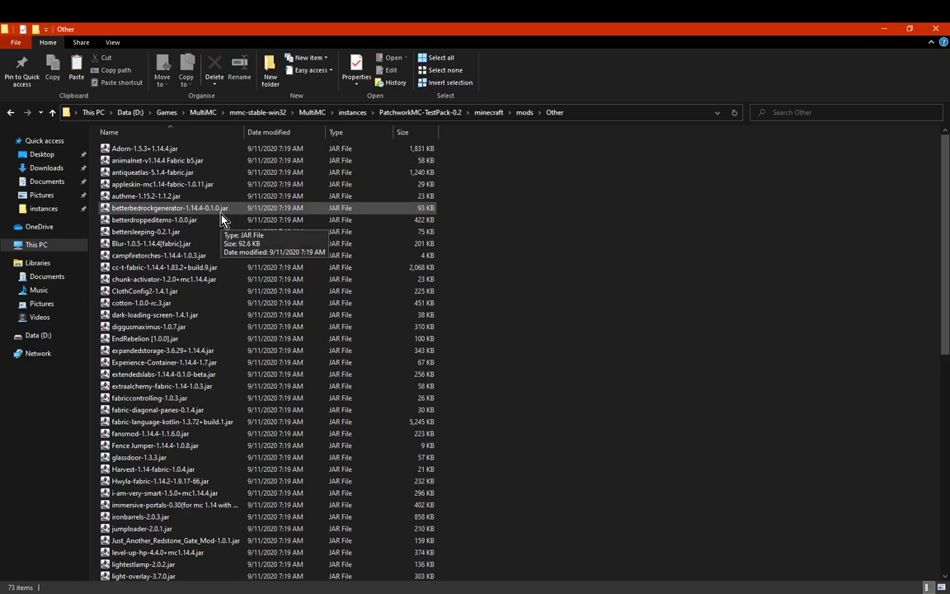
pyautogui.scroll(-4, 148, 444)
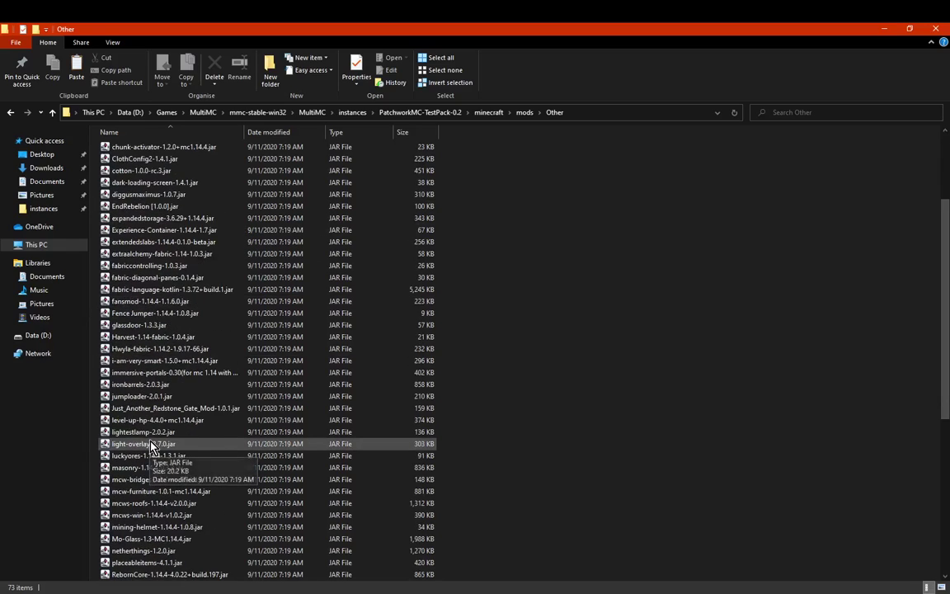
pyautogui.scroll(-8, 150, 446)
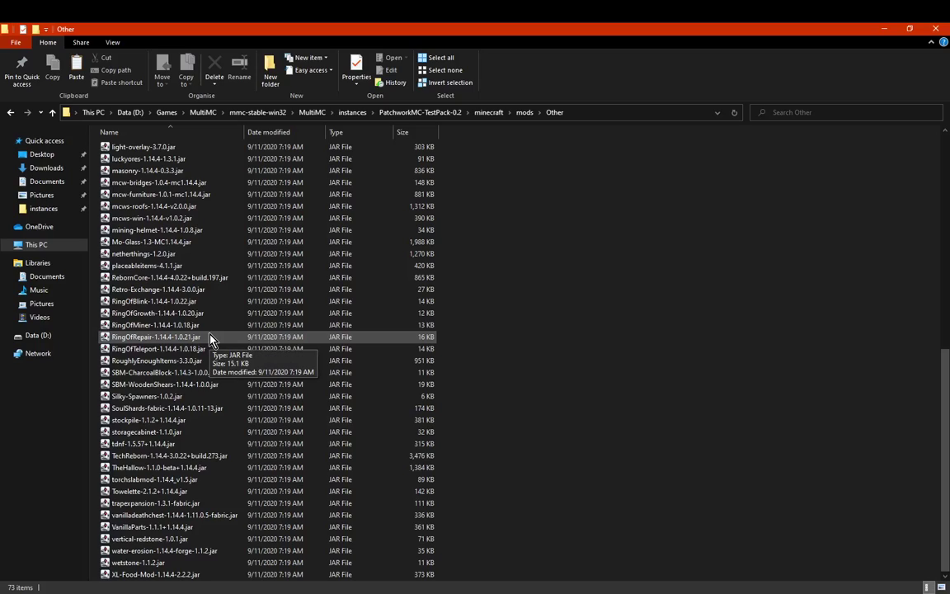
pyautogui.click(526, 113)
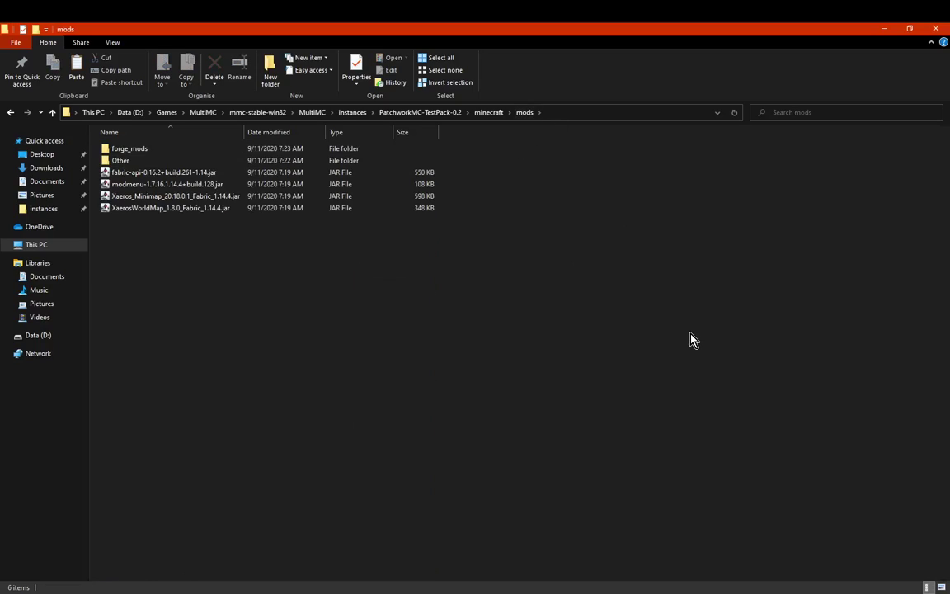
# Switch back to the browser, collapse the Forge mod list, and review instruction 3 about running the downloaded jar
pyautogui.hotkey('alt', 'Tab')
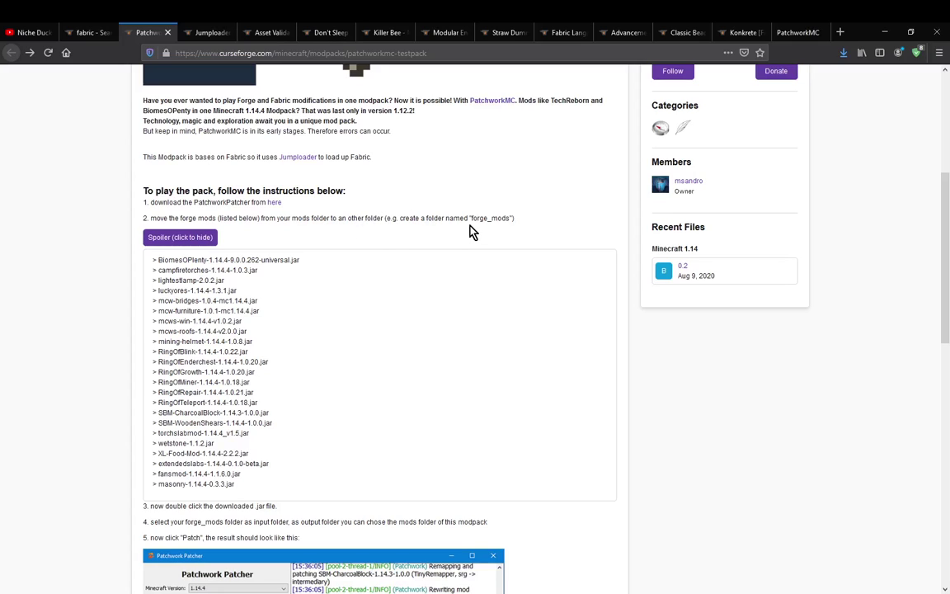
pyautogui.click(178, 237)
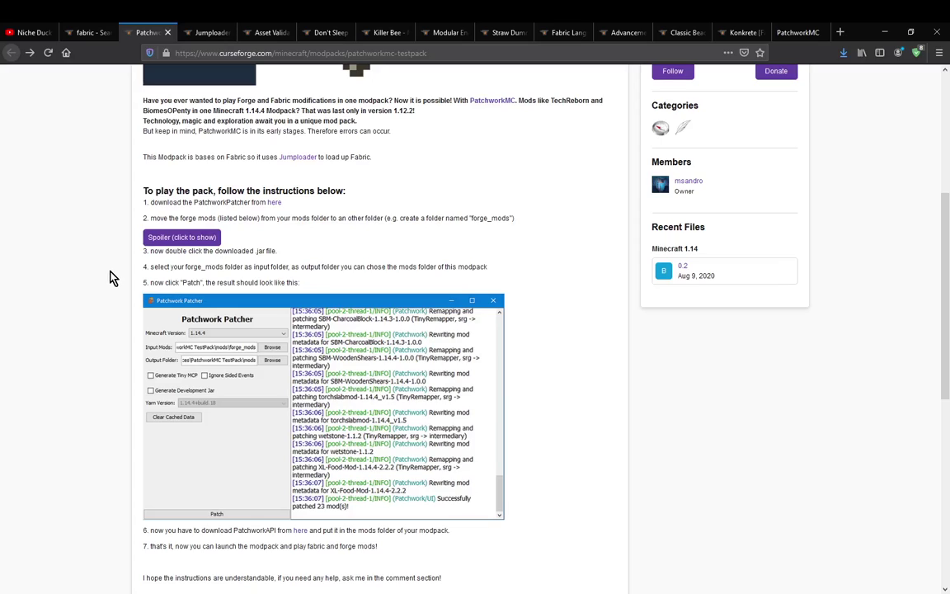
pyautogui.moveTo(168, 251); pyautogui.dragTo(297, 255)
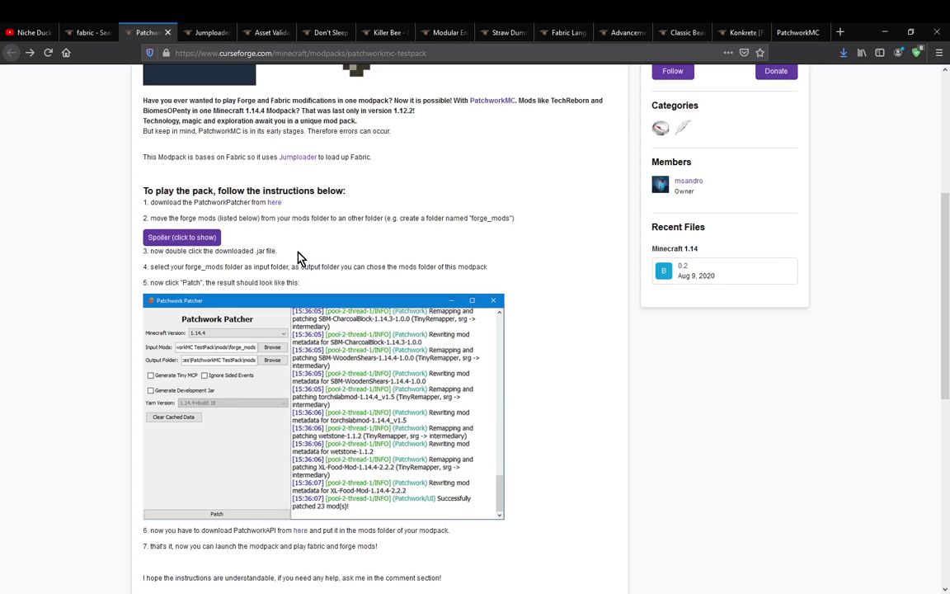
pyautogui.click(158, 254)
# Switch to File Explorer and launch patchwork-patcher-0.3.0.jar from the forge_mods folder
pyautogui.moveTo(187, 556)
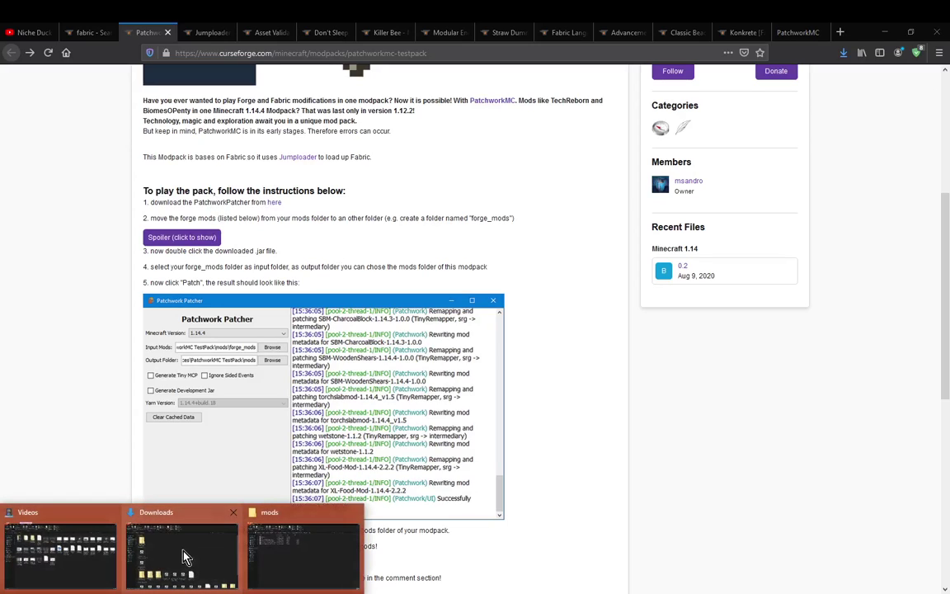
pyautogui.click(264, 550)
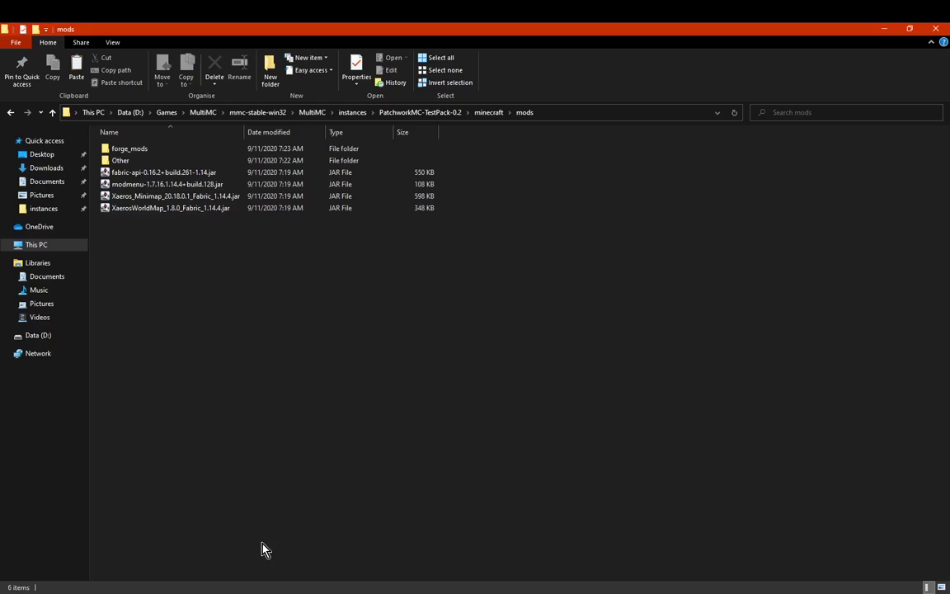
pyautogui.doubleClick(145, 151)
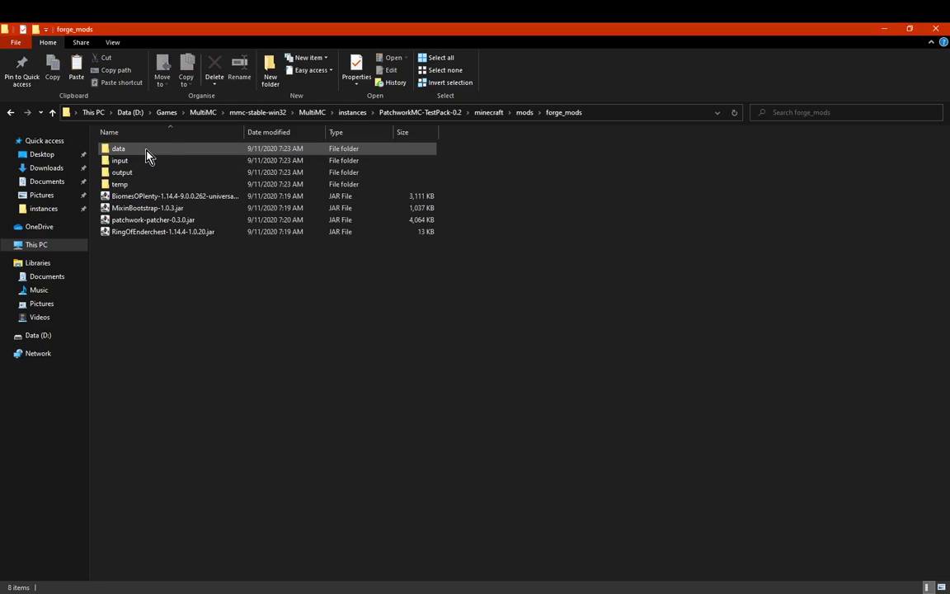
pyautogui.click(180, 219)
pyautogui.click(359, 414)
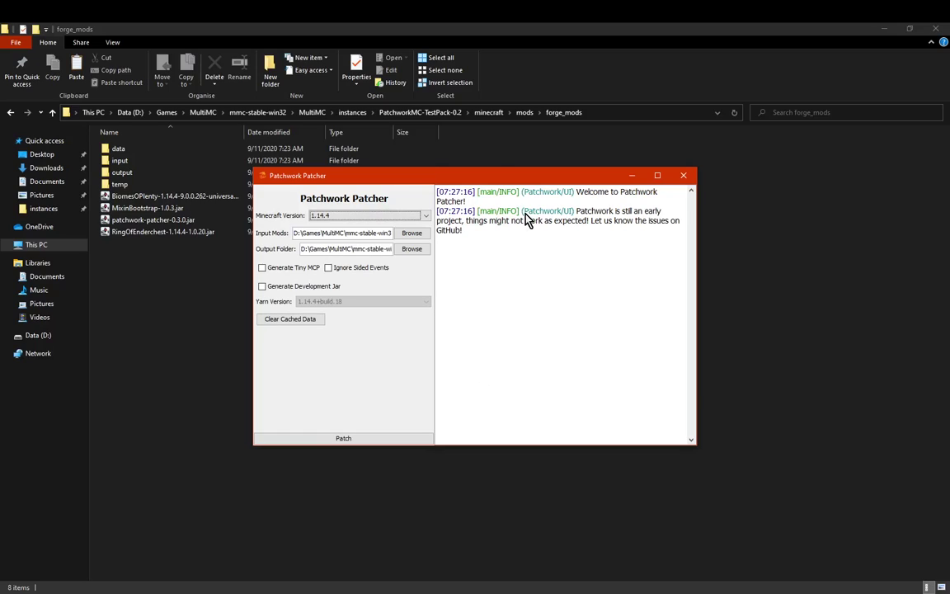
# Check the available Minecraft versions in Patchwork Patcher and keep 1.14.4
pyautogui.click(385, 215)
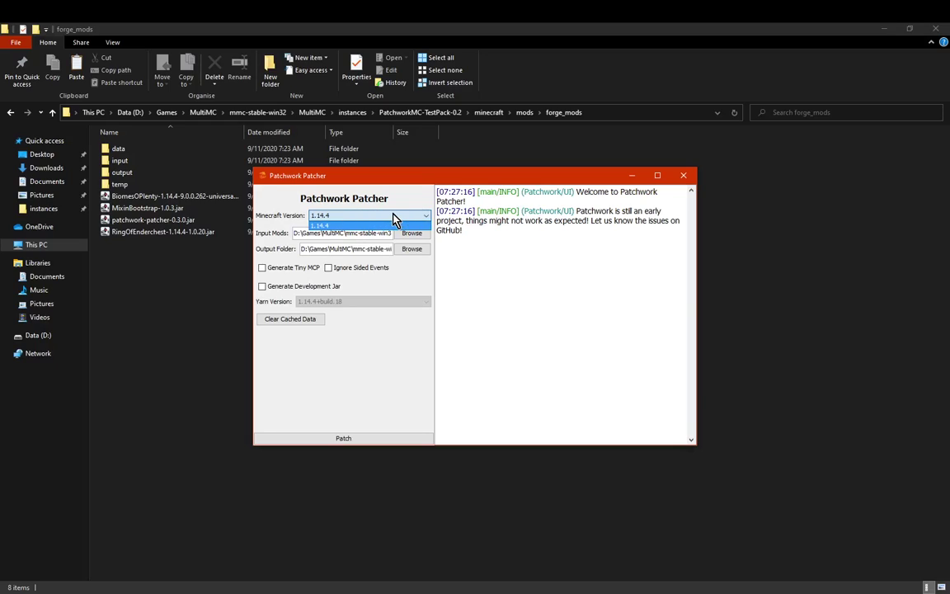
pyautogui.click(393, 214)
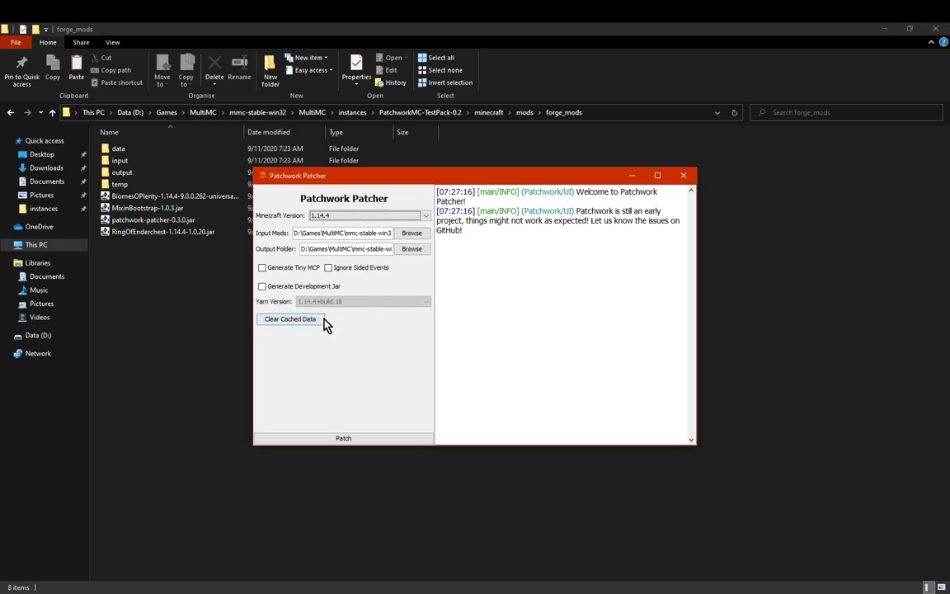
# Try out the Generate Development Jar option, look through its Yarn versions, and turn the option off again
pyautogui.click(262, 287)
pyautogui.click(362, 301)
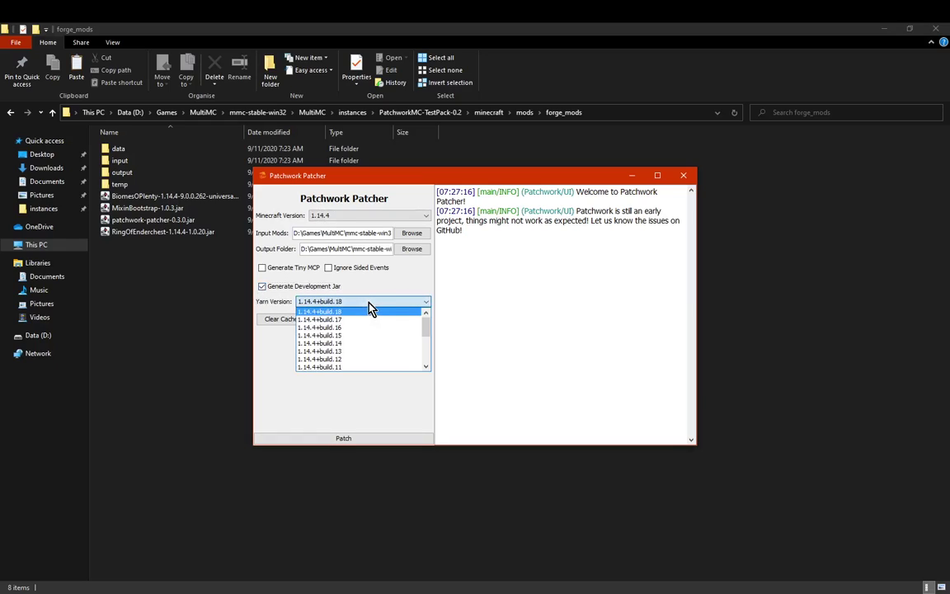
pyautogui.click(376, 302)
pyautogui.click(375, 302)
pyautogui.click(375, 304)
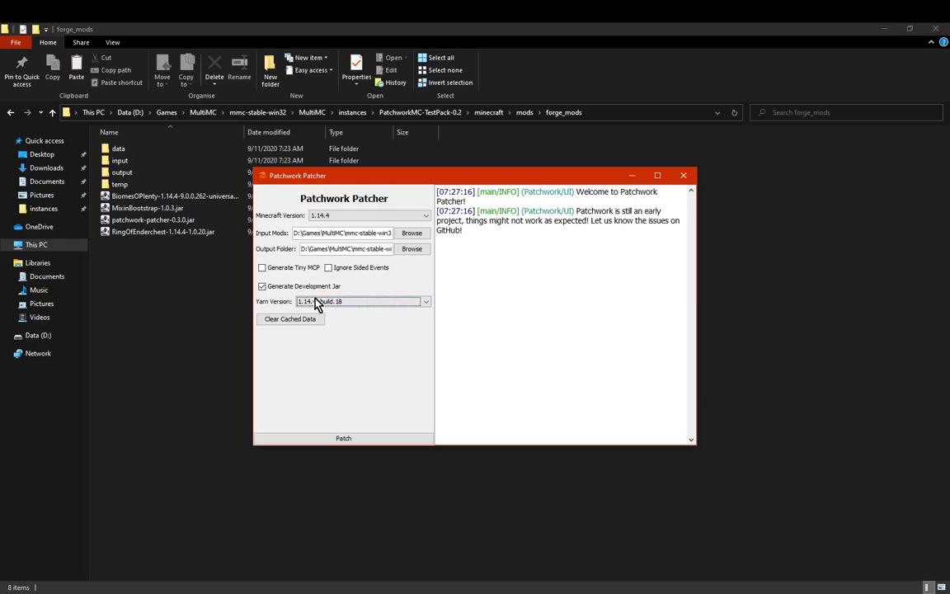
pyautogui.click(262, 287)
pyautogui.click(261, 286)
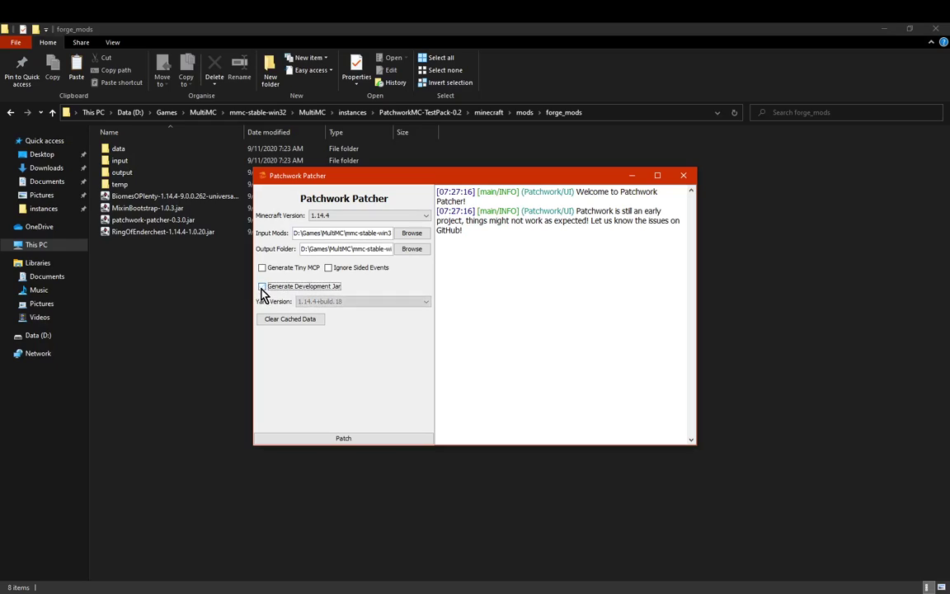
# Try out the Ignore Sided Events and Generate Tiny MCP options, leaving both disabled
pyautogui.click(329, 271)
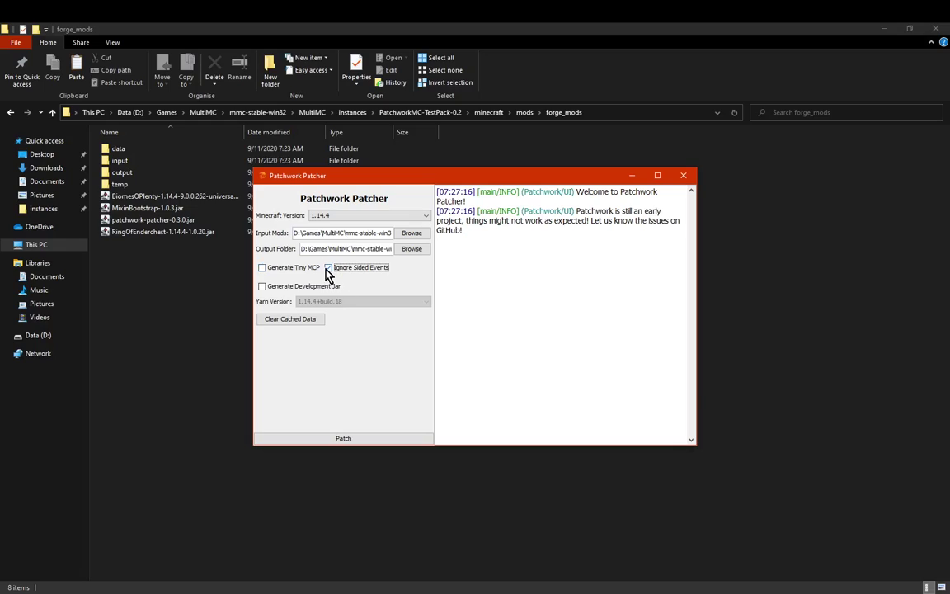
pyautogui.click(328, 269)
pyautogui.click(262, 269)
pyautogui.click(261, 270)
# Run the patch for Minecraft 1.14.4 with the current input and output folders, and close Patchwork Patcher
pyautogui.click(350, 442)
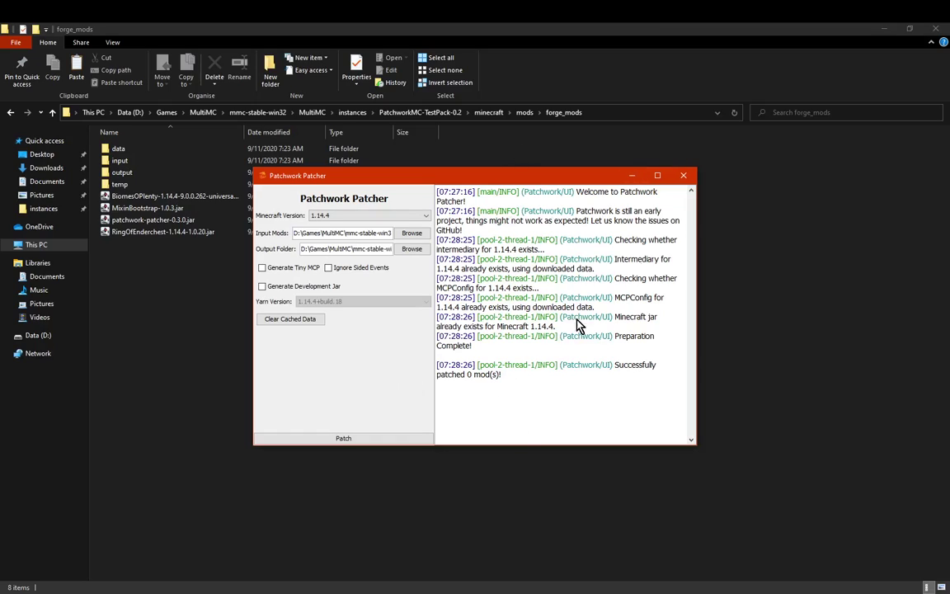
pyautogui.click(683, 176)
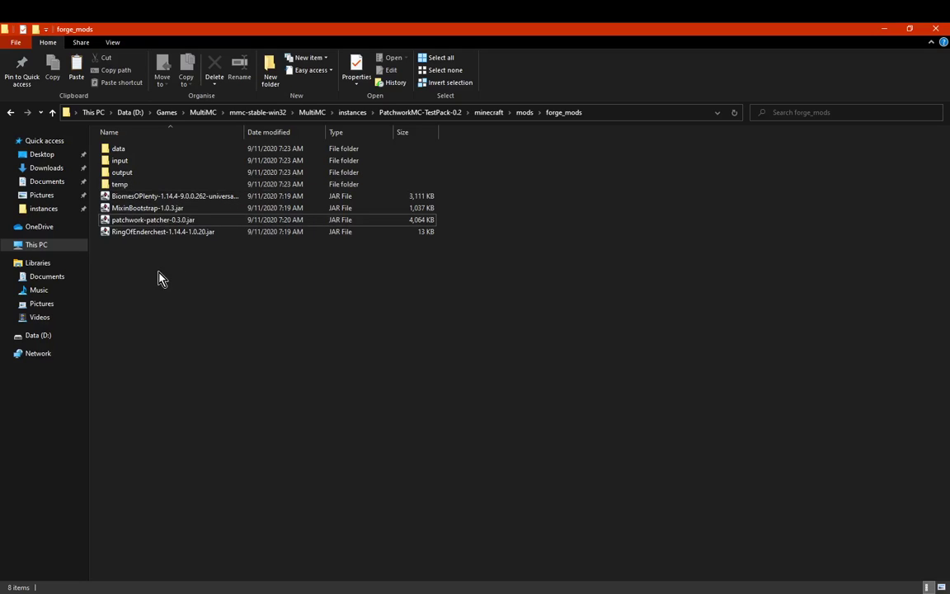
# Inspect the data and temp folders inside forge_mods and return to forge_mods
pyautogui.doubleClick(133, 149)
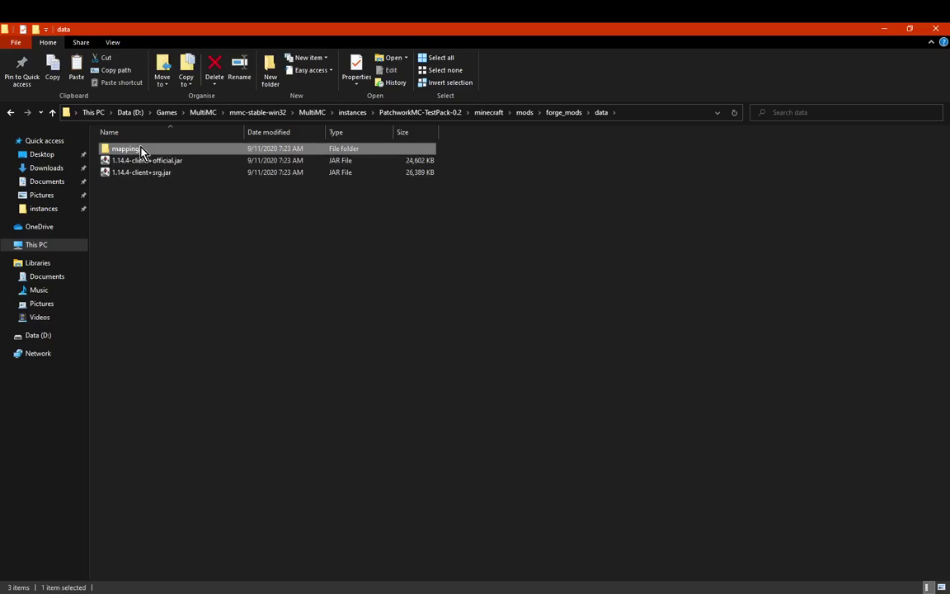
pyautogui.doubleClick(140, 150)
pyautogui.click(524, 113)
pyautogui.doubleClick(141, 149)
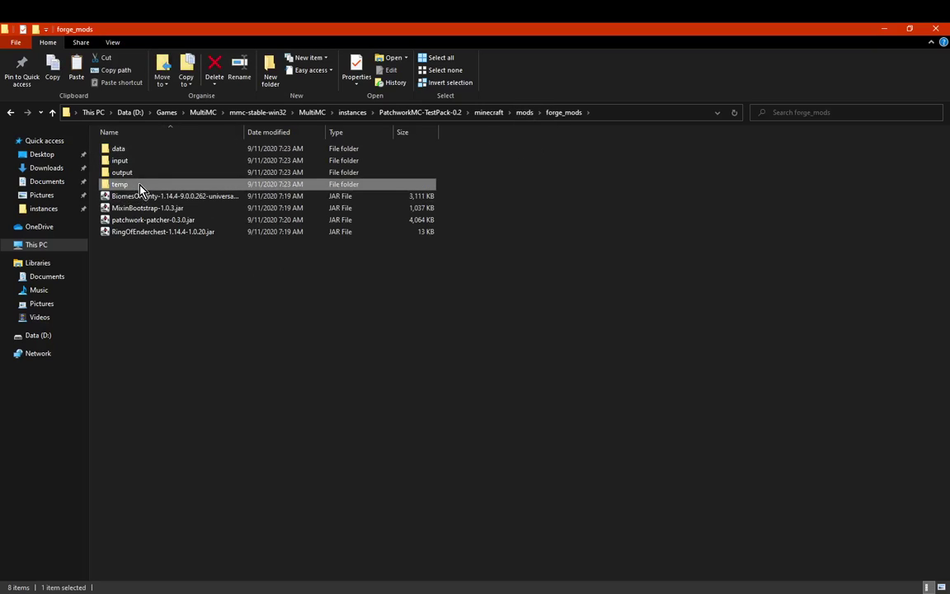
pyautogui.doubleClick(132, 185)
pyautogui.click(561, 115)
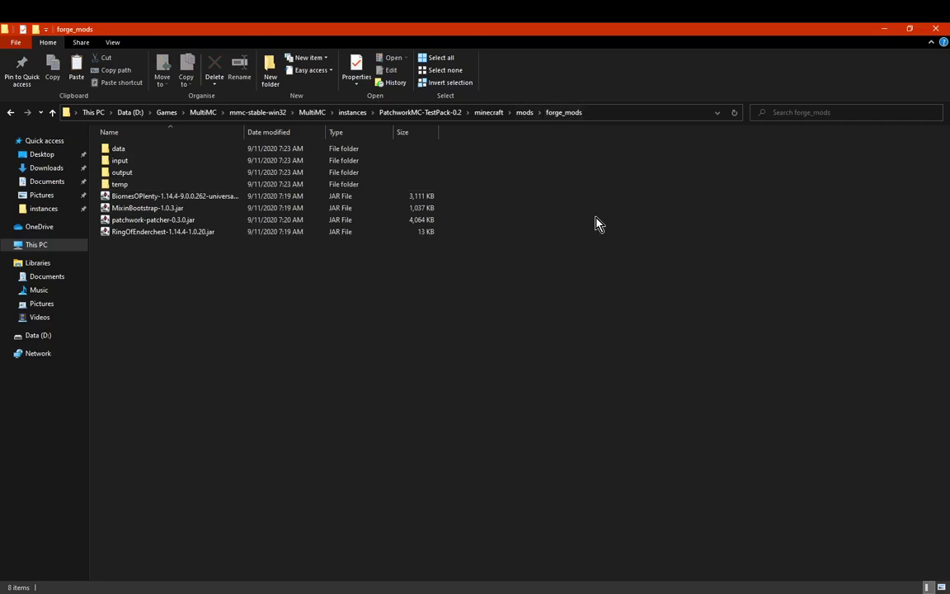
# Move patchwork-patcher-0.3.0.jar from forge_mods to the Downloads folder and return to forge_mods
pyautogui.click(199, 220)
pyautogui.click(60, 169)
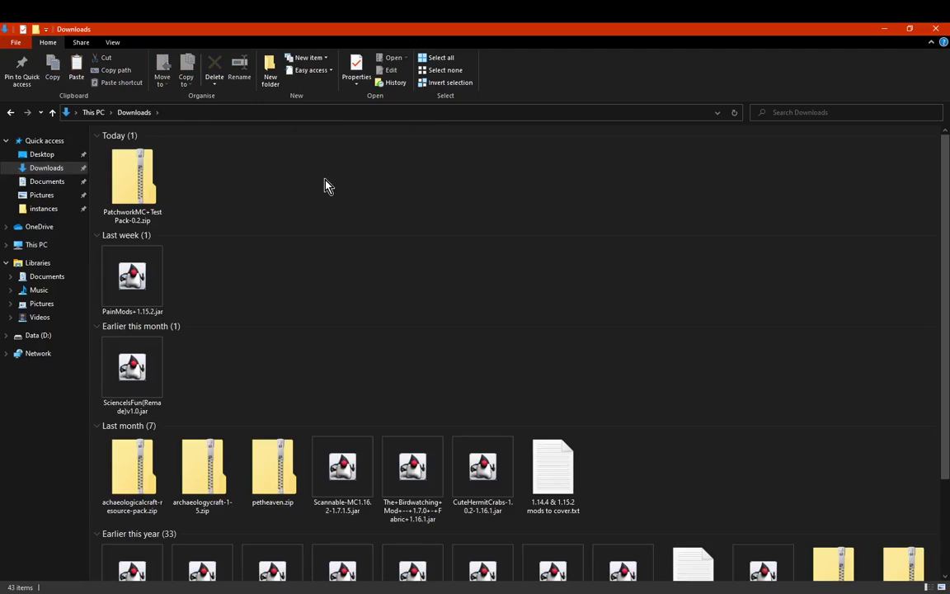
pyautogui.hotkey('ctrl', 'v')
pyautogui.click(356, 197)
pyautogui.click(11, 114)
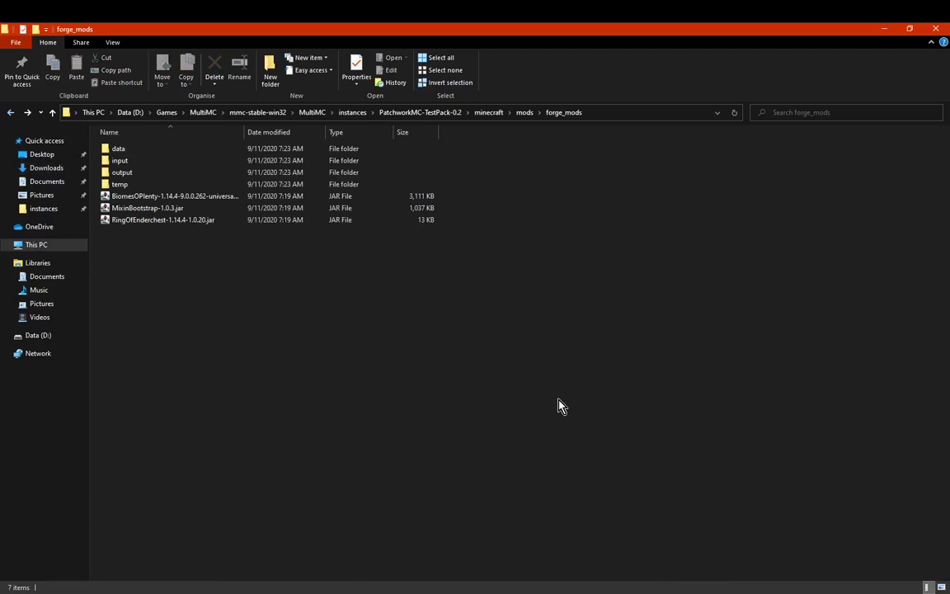
# Switch to the browser and review instruction 4 about selecting the input and output folders
pyautogui.hotkey('alt', 'Tab')
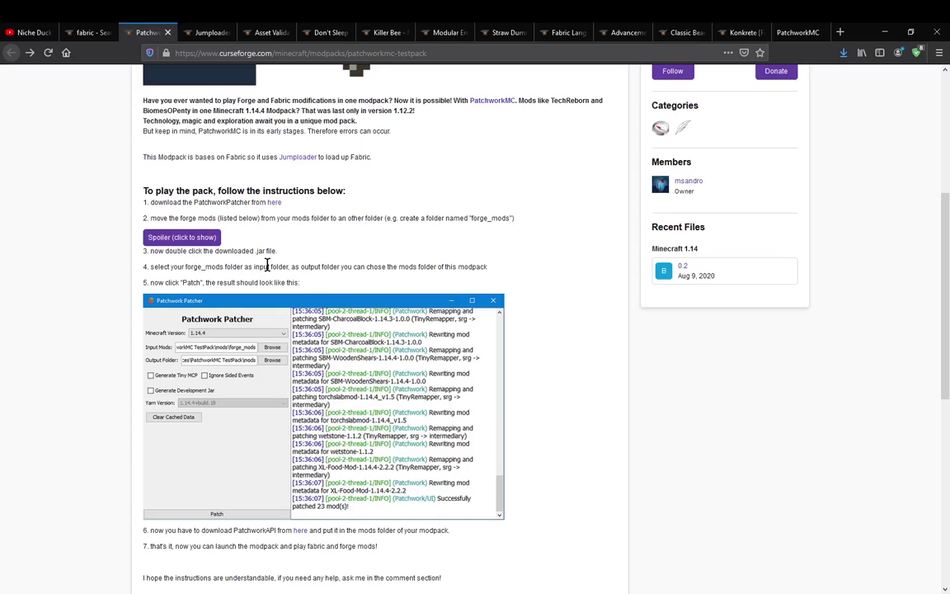
pyautogui.moveTo(226, 267); pyautogui.dragTo(142, 267)
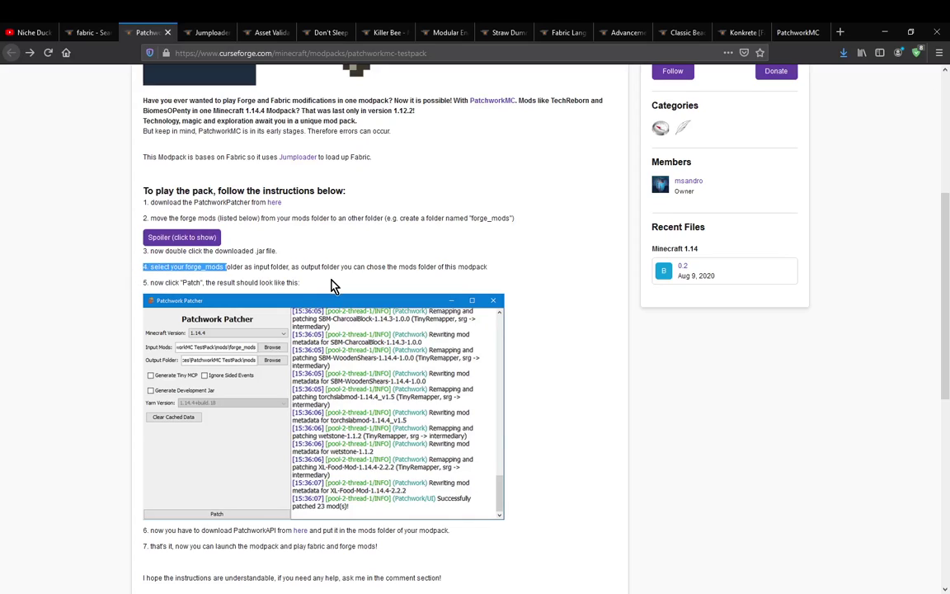
pyautogui.click(157, 271)
pyautogui.moveTo(149, 267); pyautogui.dragTo(241, 267)
pyautogui.click(232, 344)
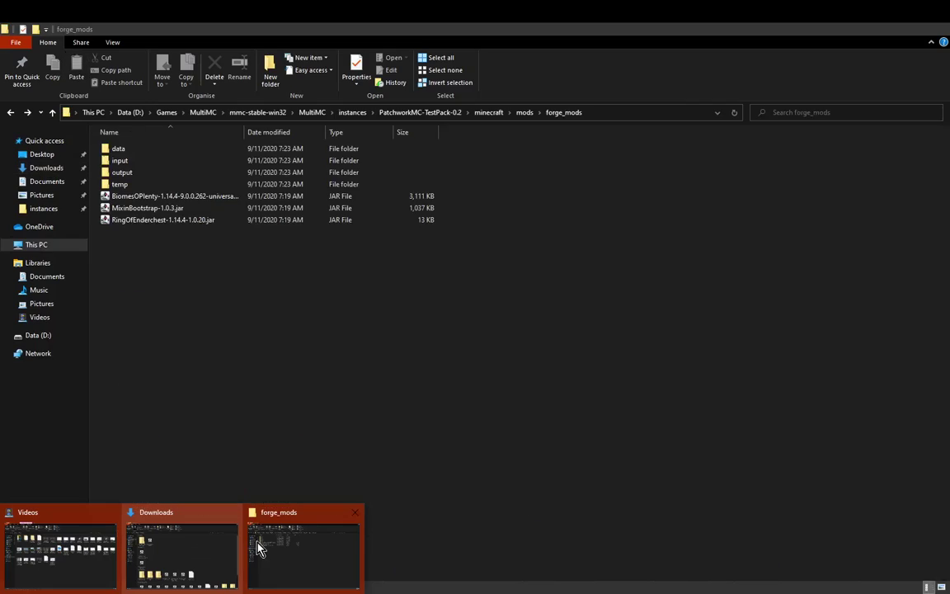
# Switch to File Explorer and move all folders and jars from forge_mods up into the mods folder
pyautogui.click(288, 549)
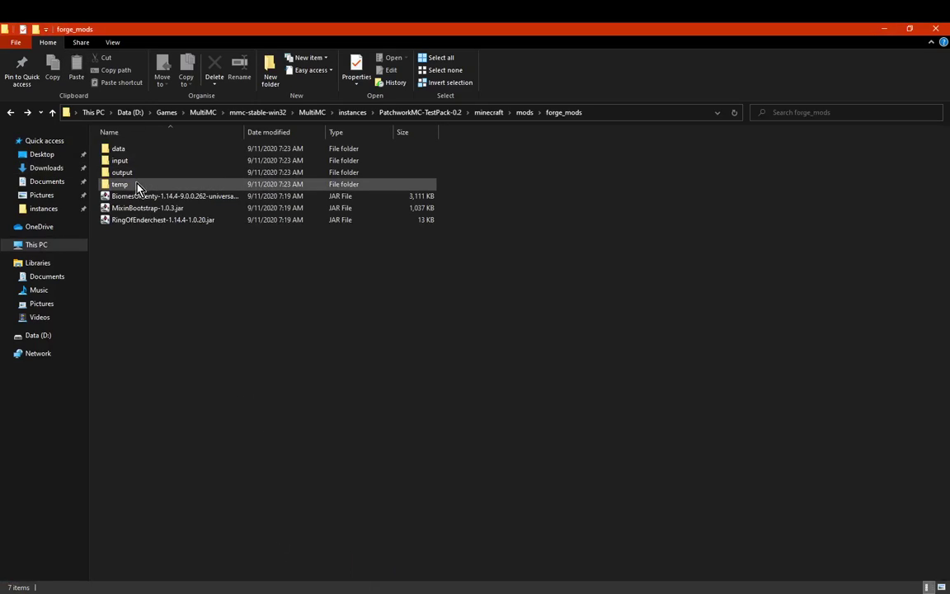
pyautogui.moveTo(181, 262); pyautogui.dragTo(158, 150)
pyautogui.click(523, 112)
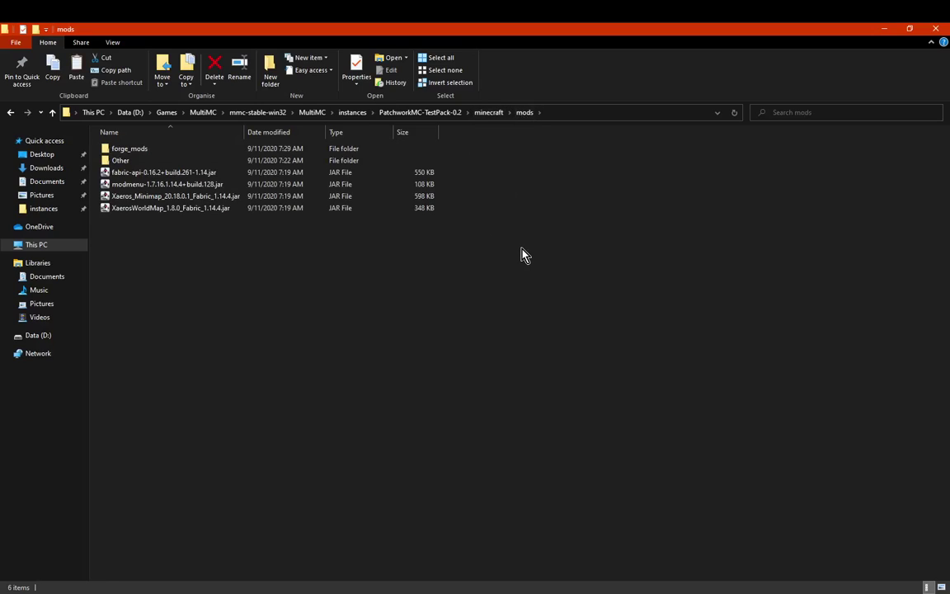
pyautogui.hotkey('ctrl', 'v')
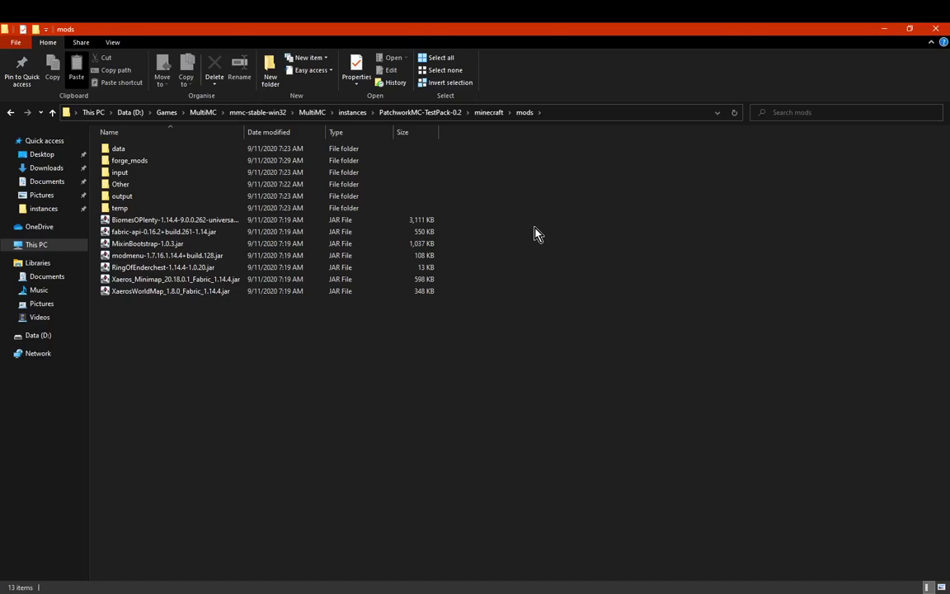
# Check the contents of the forge_mods and input folders and return to the mods folder
pyautogui.doubleClick(130, 160)
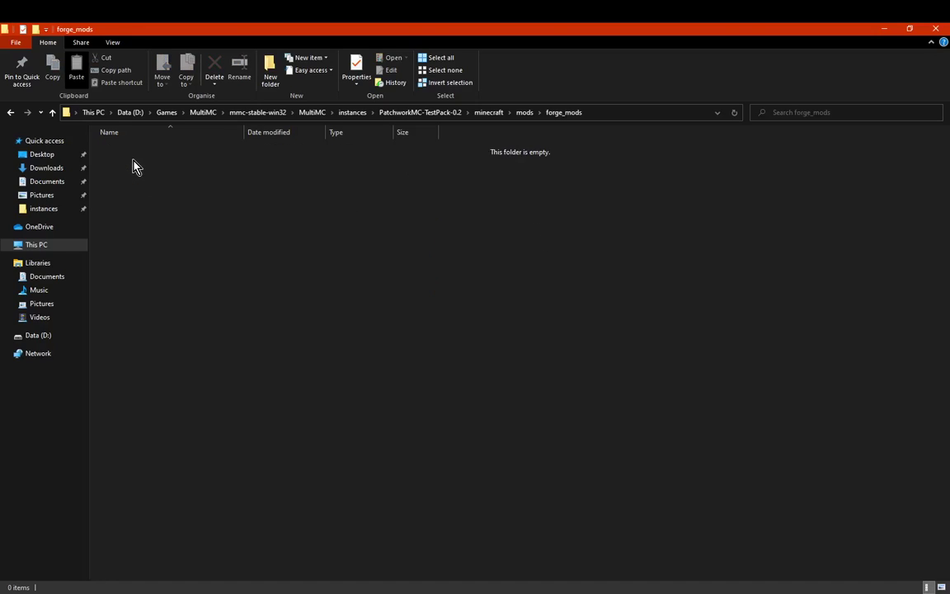
pyautogui.click(48, 114)
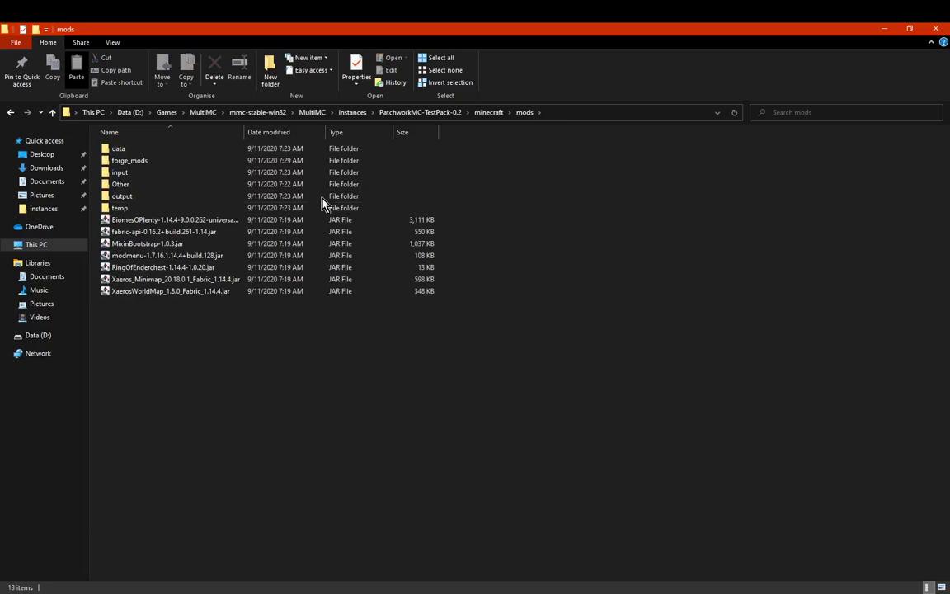
pyautogui.click(126, 175)
pyautogui.doubleClick(126, 175)
pyautogui.click(52, 113)
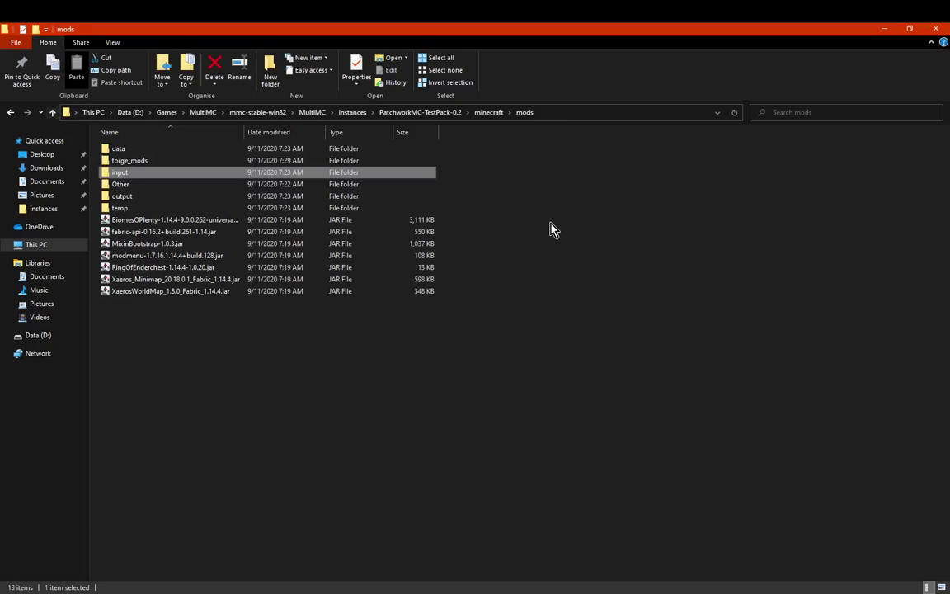
# Move the RingOfEnderchest, MixinBootstrap and BiomesOPlenty jars from mods into the input folder, and return to mods
pyautogui.click(136, 268)
pyautogui.keyDown('ctrl'); pyautogui.click(132, 243); pyautogui.keyUp('ctrl')
pyautogui.keyDown('ctrl'); pyautogui.click(128, 221); pyautogui.keyUp('ctrl')
pyautogui.moveTo(136, 220); pyautogui.dragTo(136, 174)
pyautogui.doubleClick(136, 173)
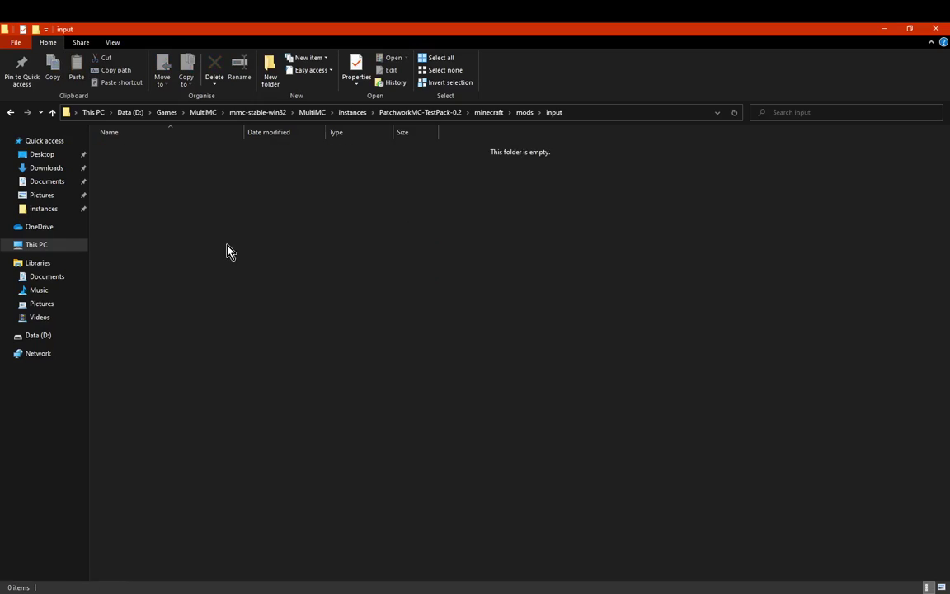
pyautogui.click(523, 113)
# Move the fabric-api, modmenu, Xaeros_Minimap and XaerosWorldMap jars from the mods folder into the output folder
pyautogui.hotkey('alt', 'Tab')
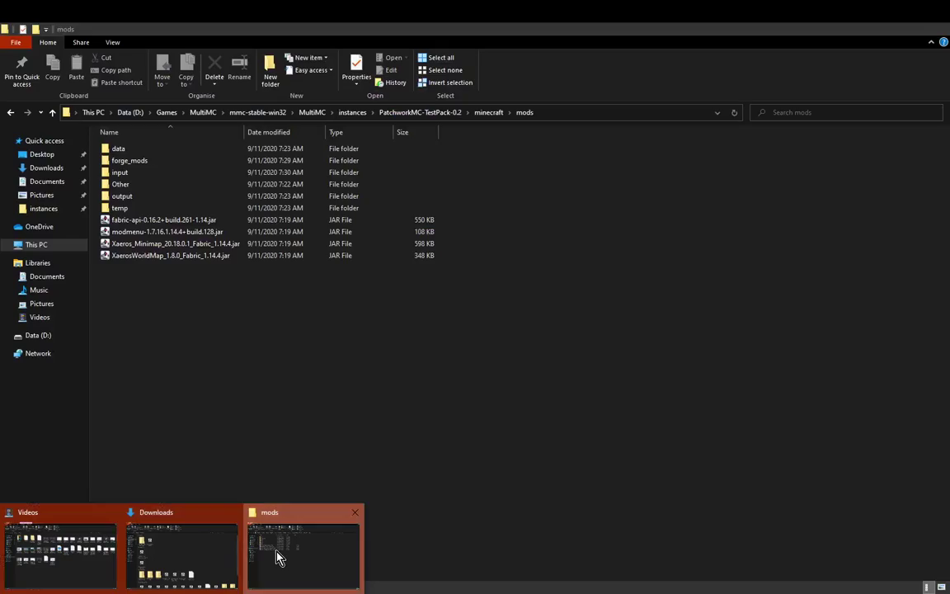
pyautogui.click(249, 495)
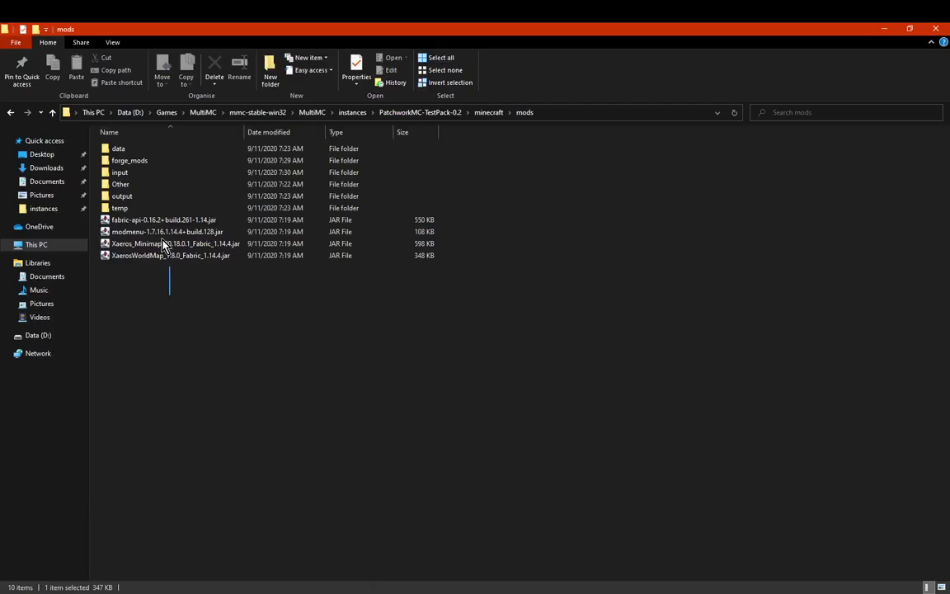
pyautogui.moveTo(161, 235); pyautogui.dragTo(158, 216)
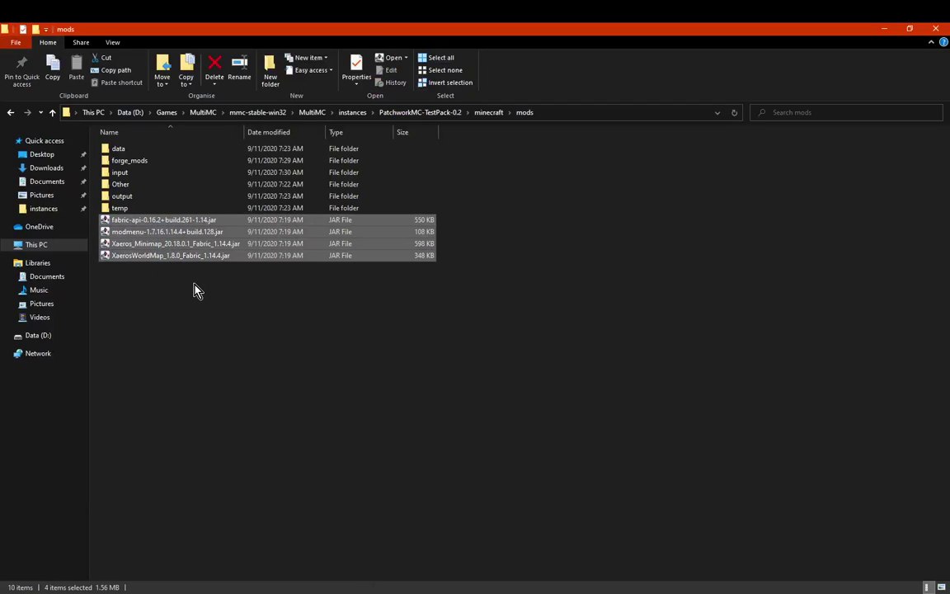
pyautogui.click(132, 207)
pyautogui.doubleClick(122, 195)
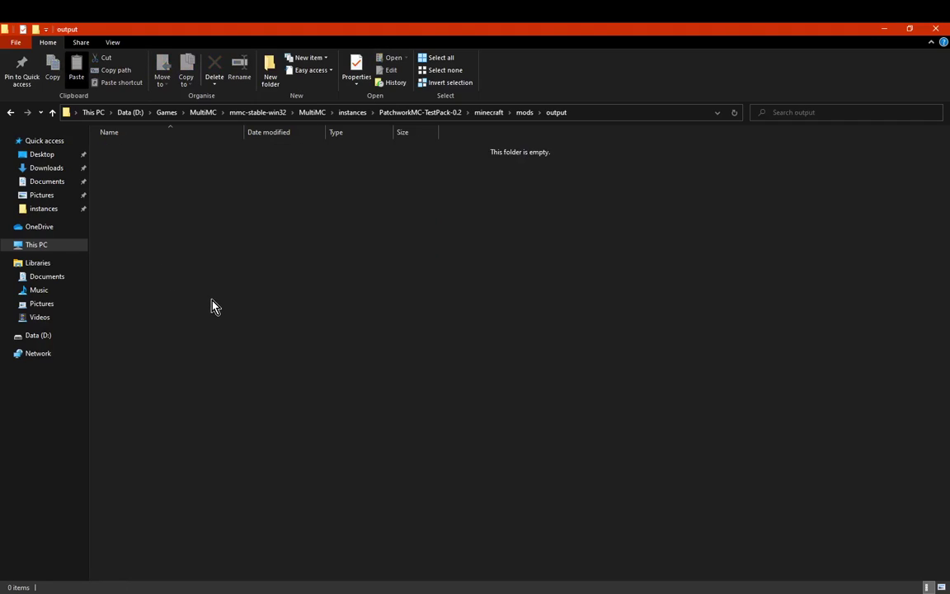
pyautogui.hotkey('ctrl', 'v')
pyautogui.click(460, 303)
# Find TechReborn-1.14.4-3.0.22+build.273.jar in the Other folder and move it into the output folder
pyautogui.click(523, 114)
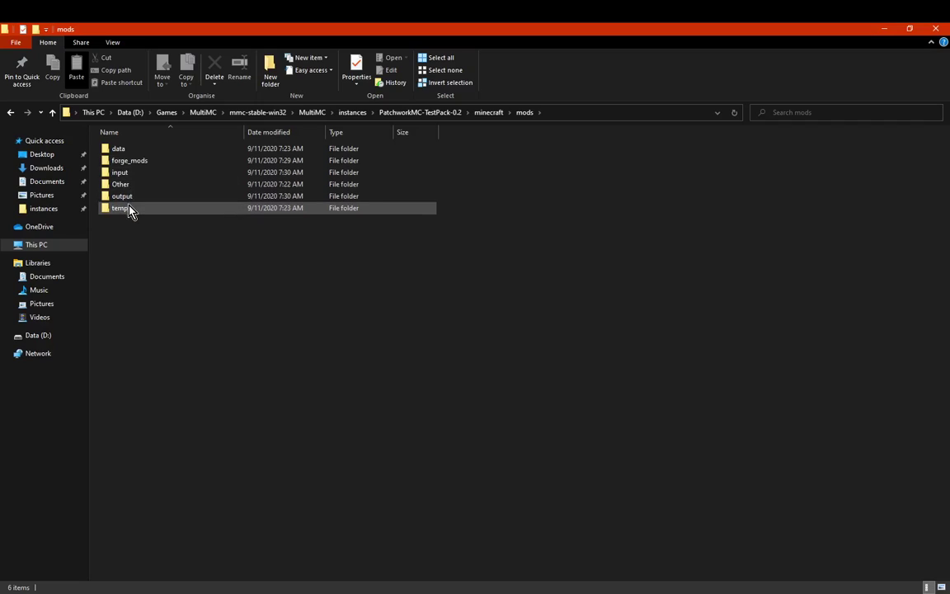
pyautogui.doubleClick(125, 184)
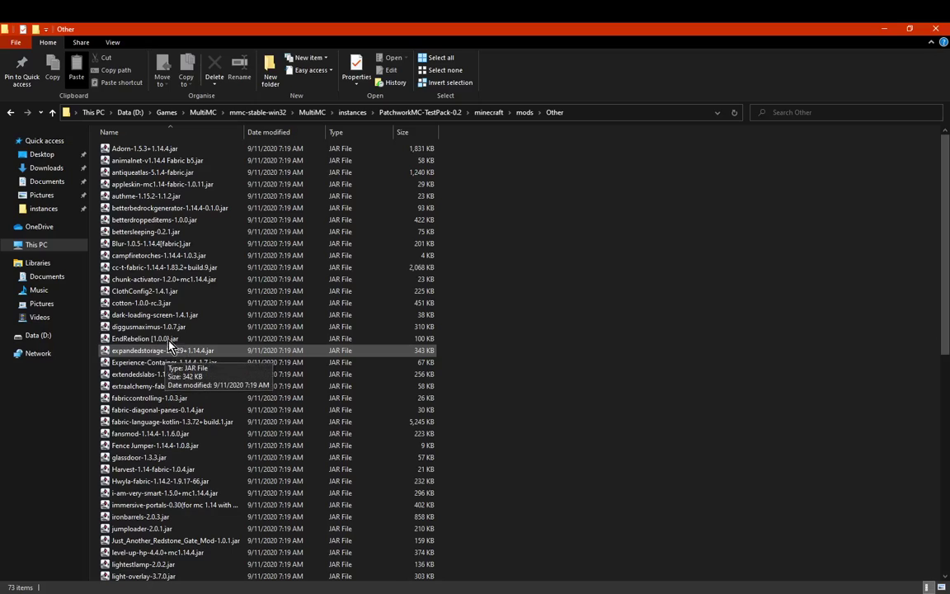
pyautogui.scroll(-2, 208, 363)
pyautogui.scroll(-4, 208, 363)
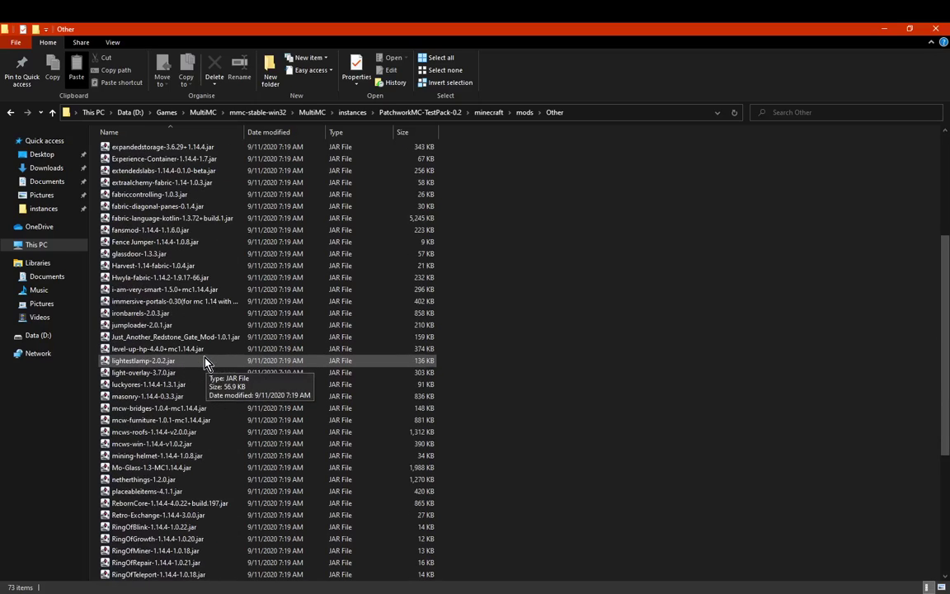
pyautogui.scroll(-6, 206, 365)
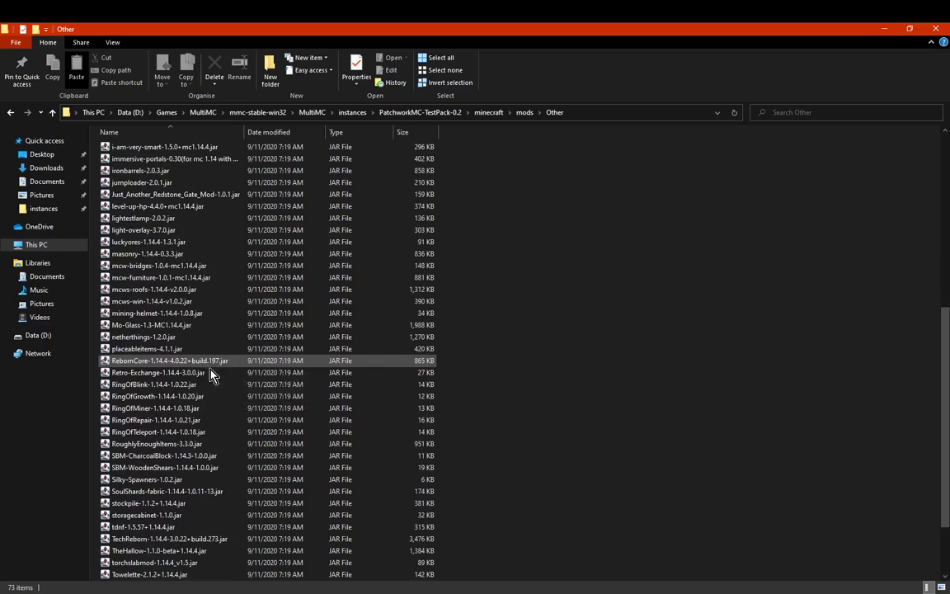
pyautogui.scroll(-1, 216, 379)
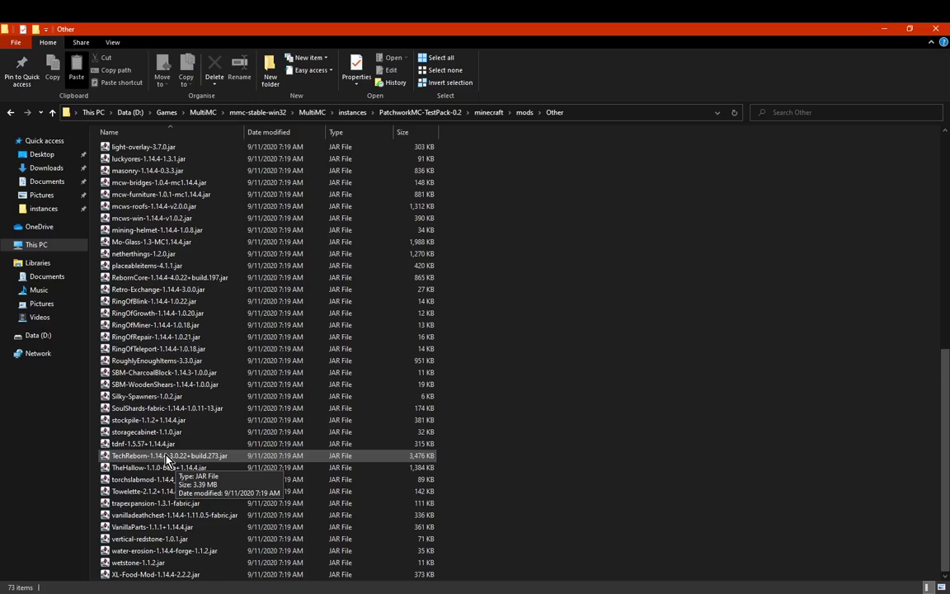
pyautogui.click(524, 113)
pyautogui.doubleClick(167, 197)
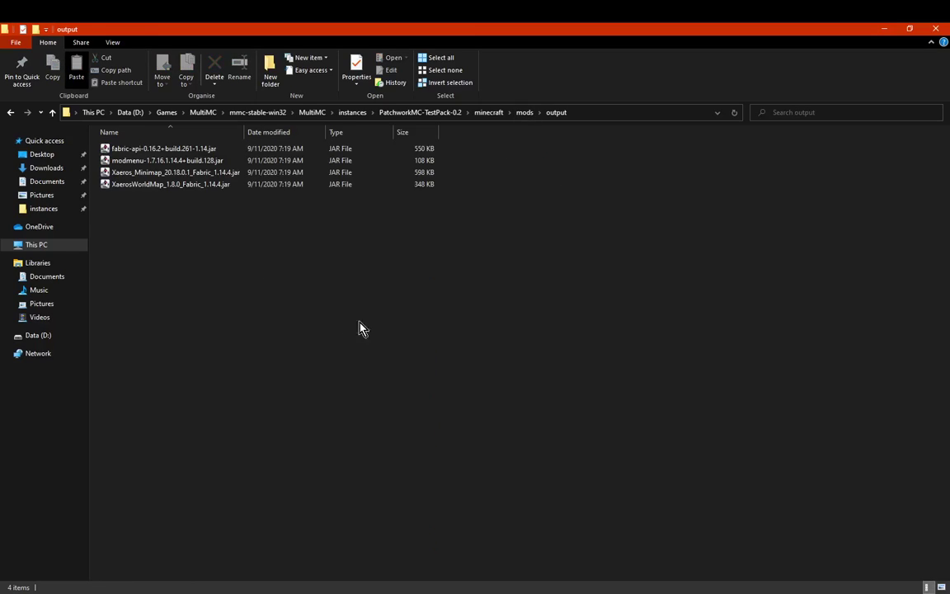
# Switch to the browser to review the remaining modpack instructions, and return to the mods folder in File Explorer
pyautogui.hotkey('alt', 'Tab')
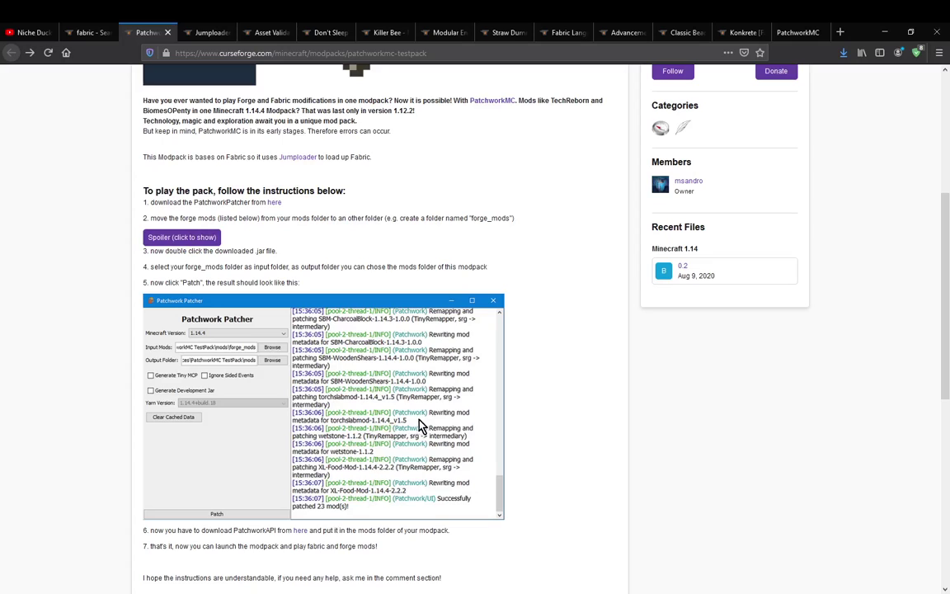
pyautogui.scroll(-1, 540, 431)
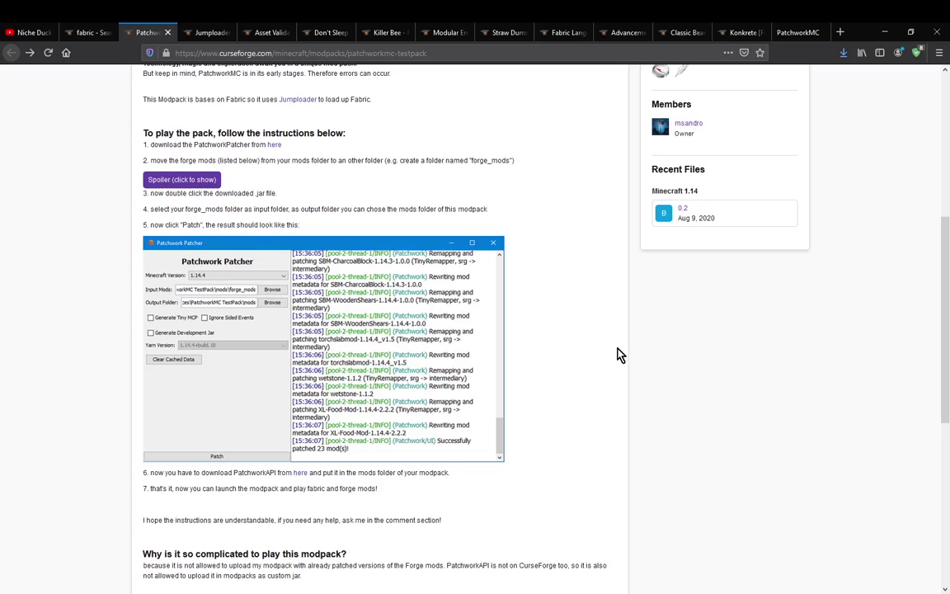
pyautogui.click(283, 546)
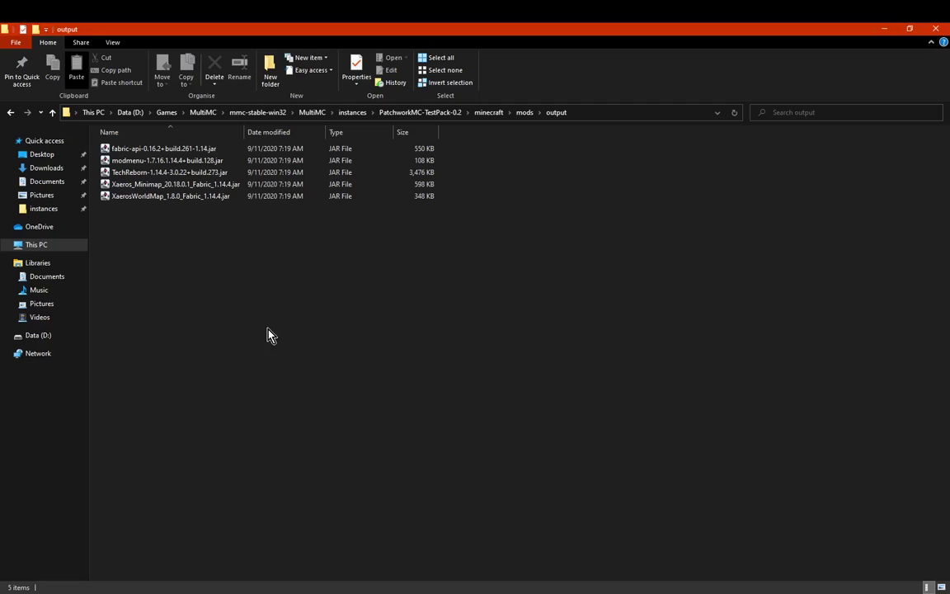
pyautogui.click(526, 112)
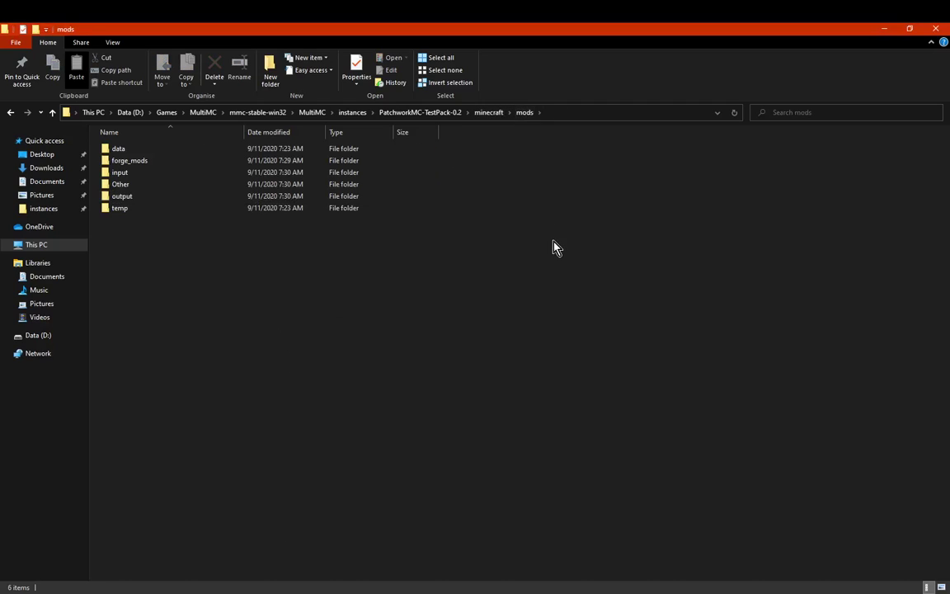
# Look into the data folder, reread the patching instructions on the modpack page, and return to the mods folder
pyautogui.click(137, 151)
pyautogui.doubleClick(136, 152)
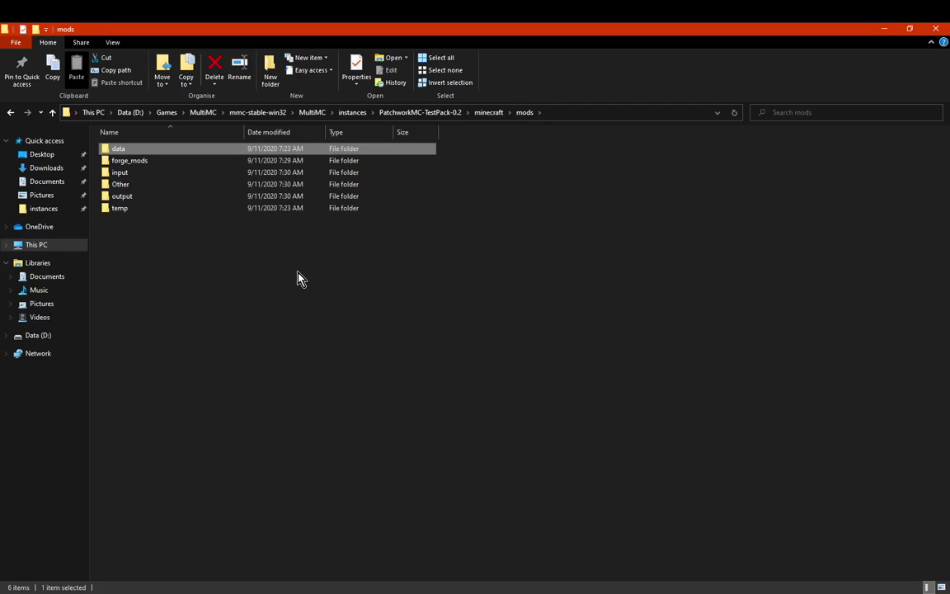
pyautogui.hotkey('alt', 'Tab')
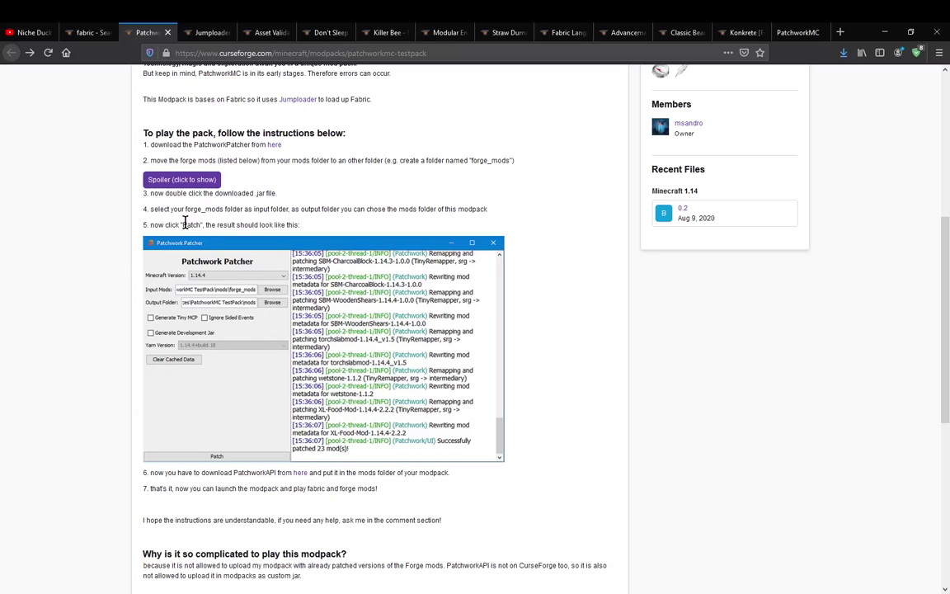
pyautogui.moveTo(182, 593)
pyautogui.moveTo(280, 592)
pyautogui.click(284, 516)
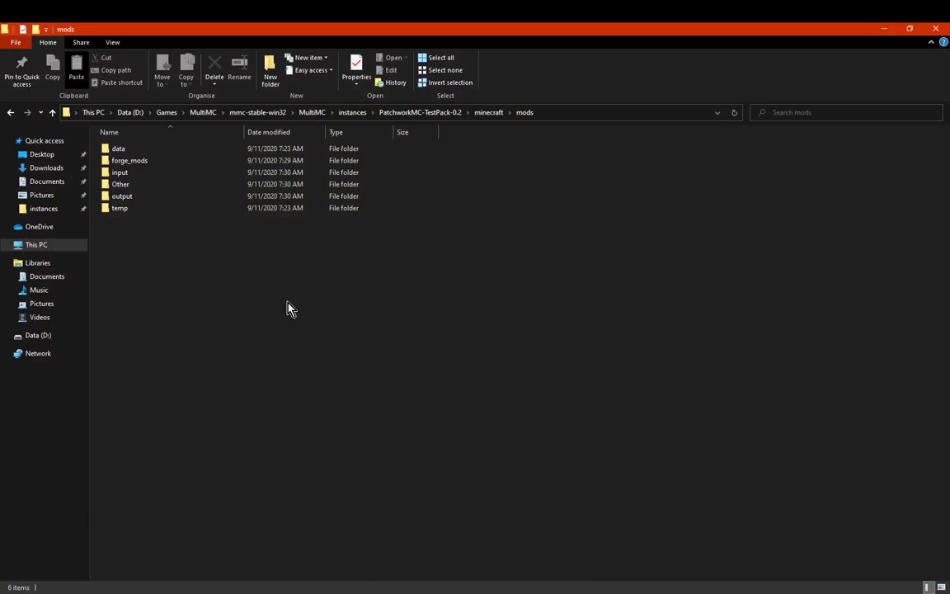
# Delete the data and temp folders from the mods folder
pyautogui.doubleClick(145, 149)
pyautogui.click(51, 112)
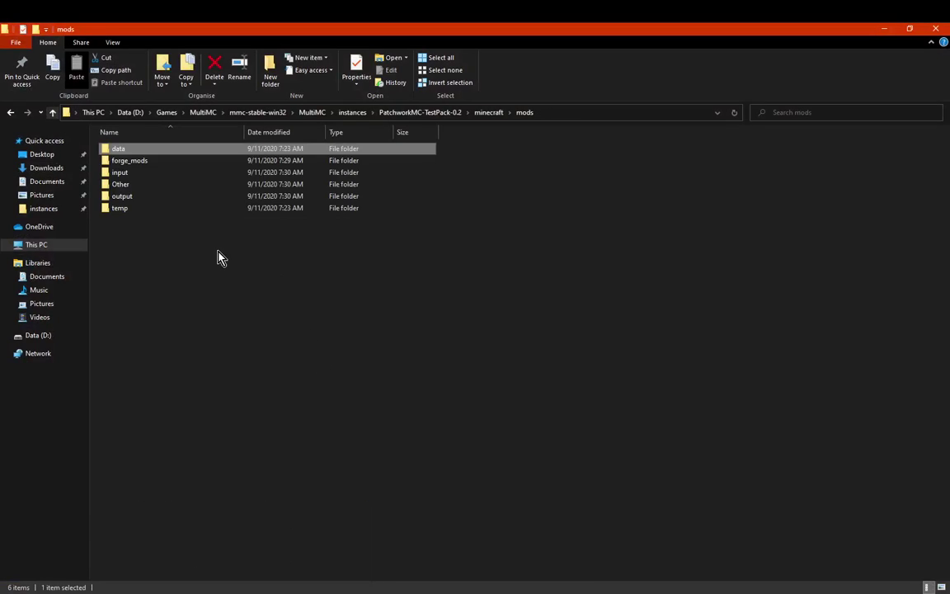
pyautogui.keyDown('ctrl'); pyautogui.click(132, 209); pyautogui.keyUp('ctrl')
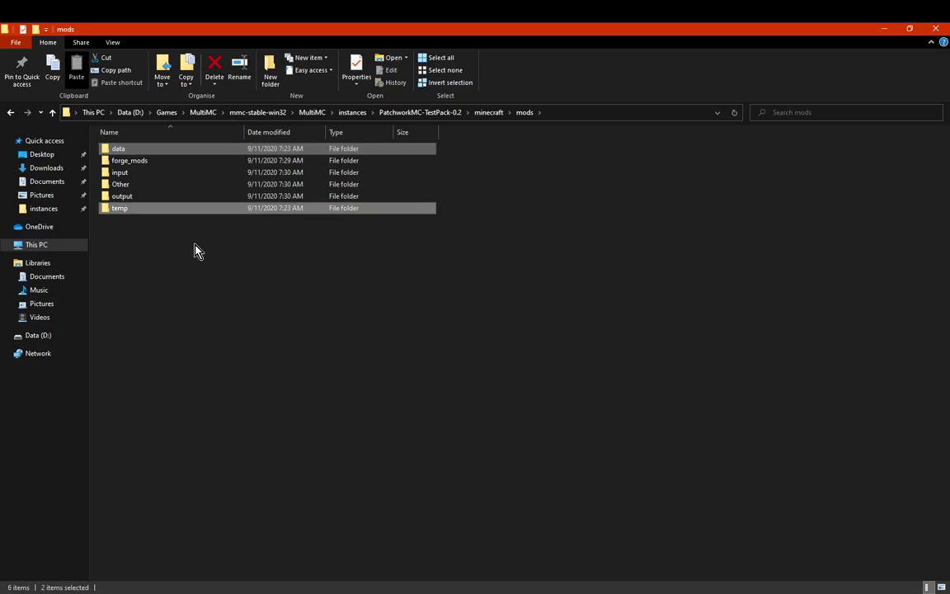
pyautogui.press('Delete')
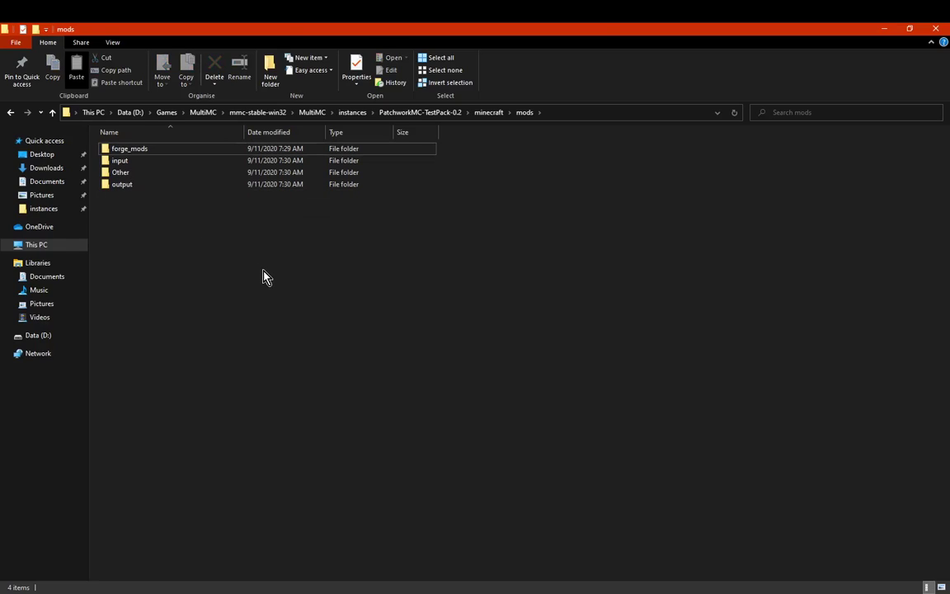
# Move patchwork-patcher-0.3.0.jar from Downloads into the mods folder and launch it
pyautogui.moveTo(140, 583)
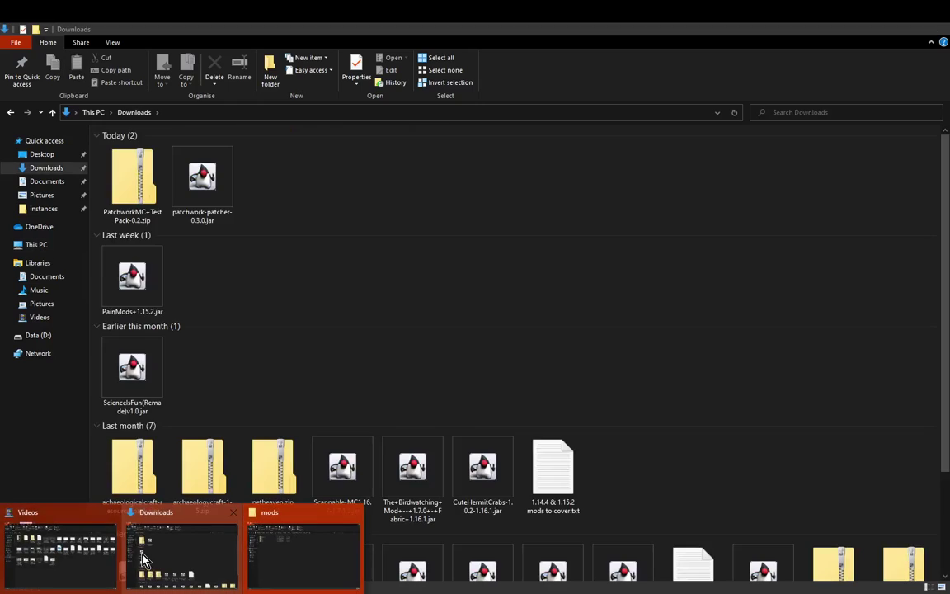
pyautogui.click(141, 559)
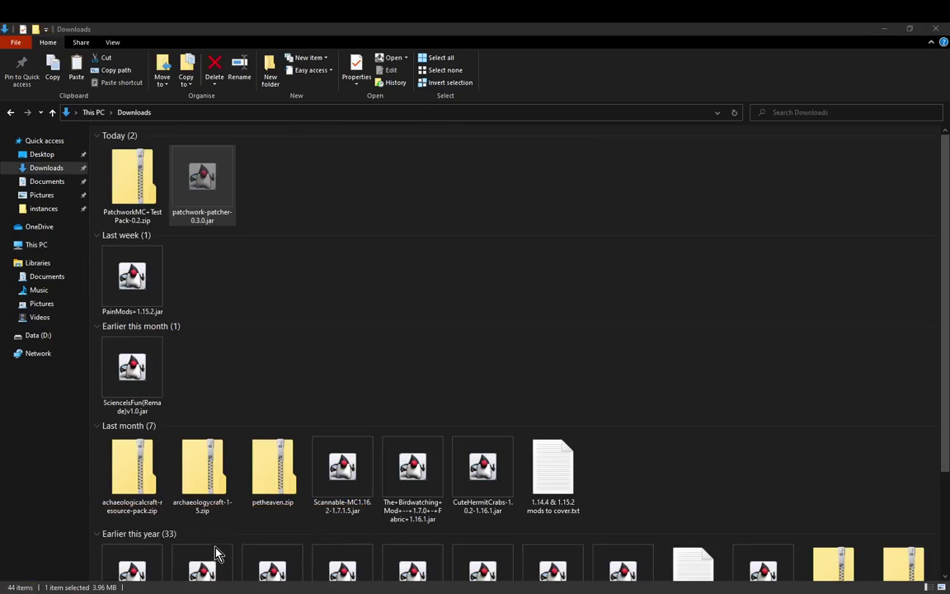
pyautogui.moveTo(202, 182); pyautogui.dragTo(224, 256)
pyautogui.click(178, 198)
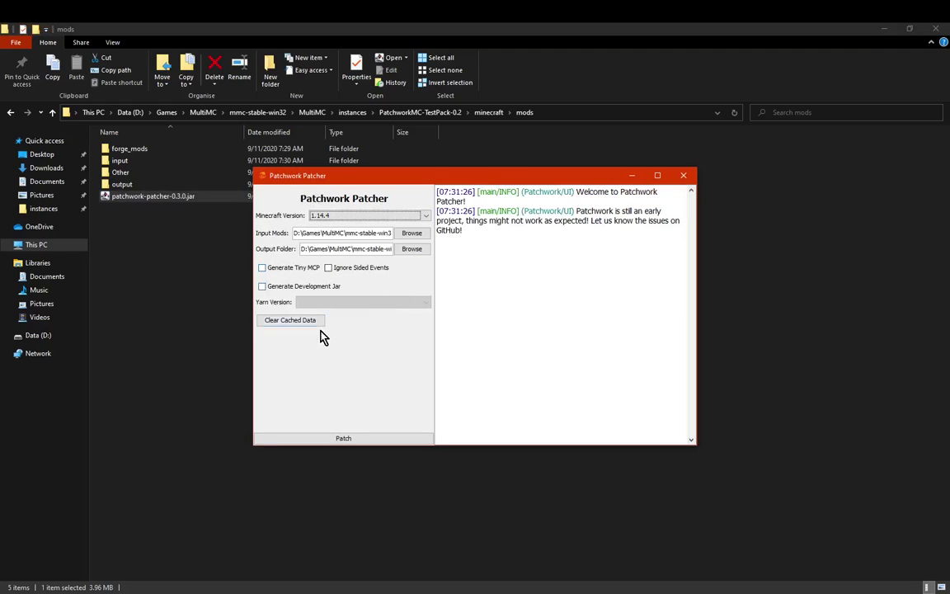
# Patch the input mods for Minecraft 1.14.4, close Patchwork Patcher after reviewing its log, and check the input folder
pyautogui.click(361, 441)
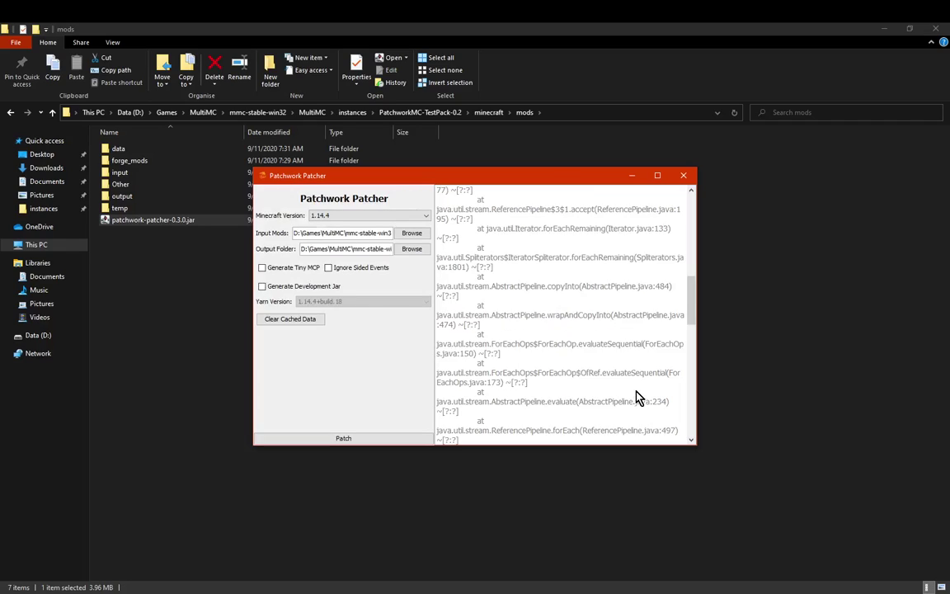
pyautogui.scroll(-3, 634, 397)
pyautogui.moveTo(692, 376); pyautogui.dragTo(689, 447)
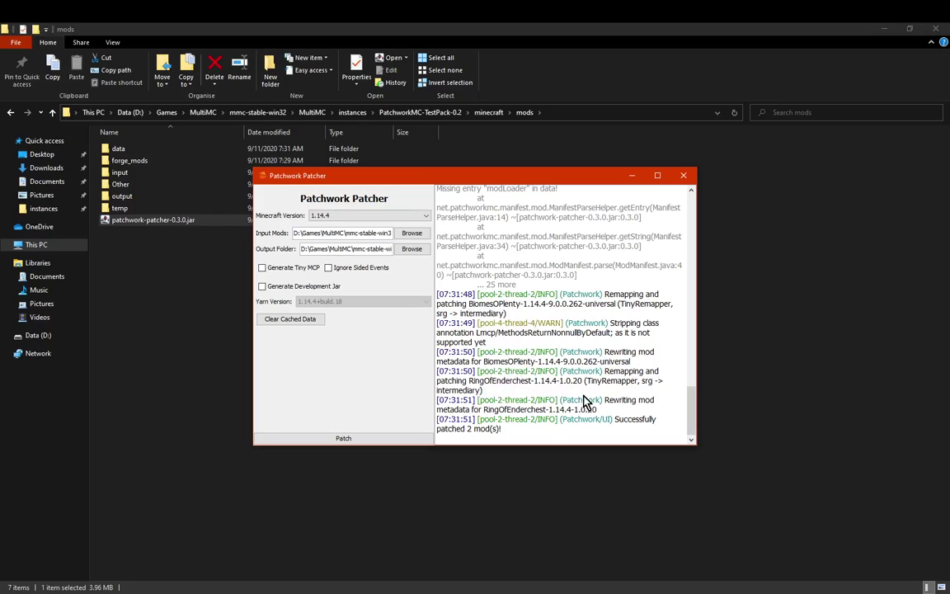
pyautogui.click(683, 174)
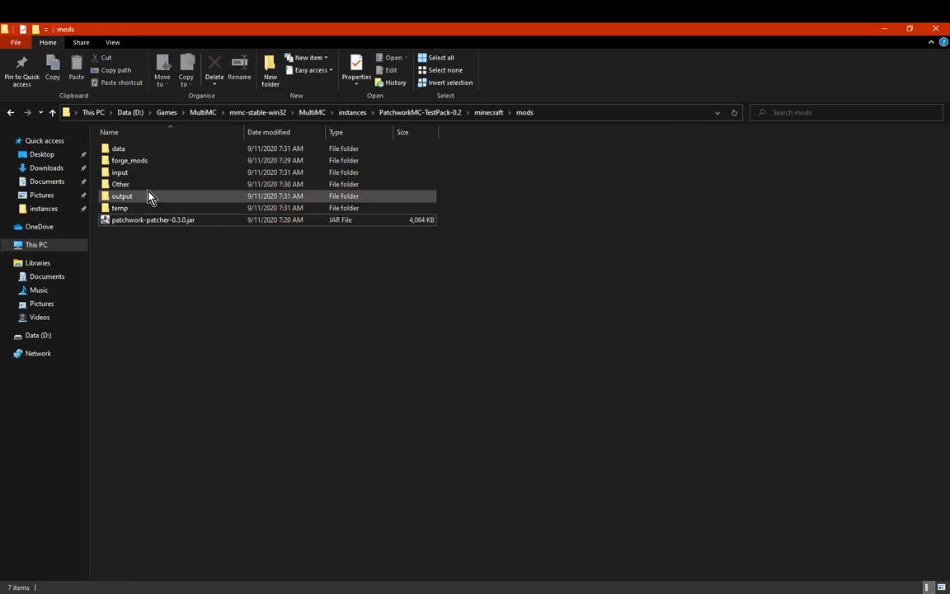
pyautogui.doubleClick(148, 175)
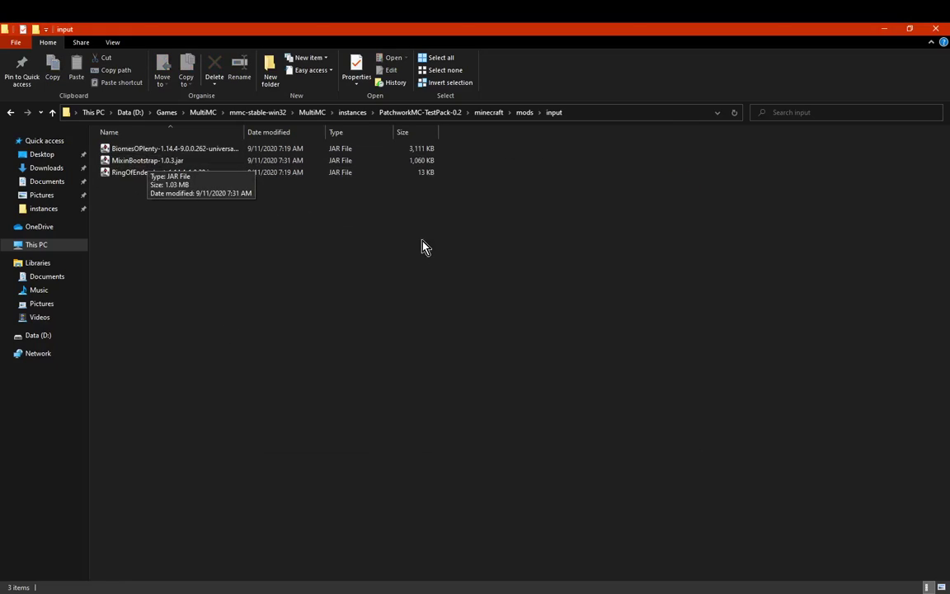
pyautogui.click(525, 113)
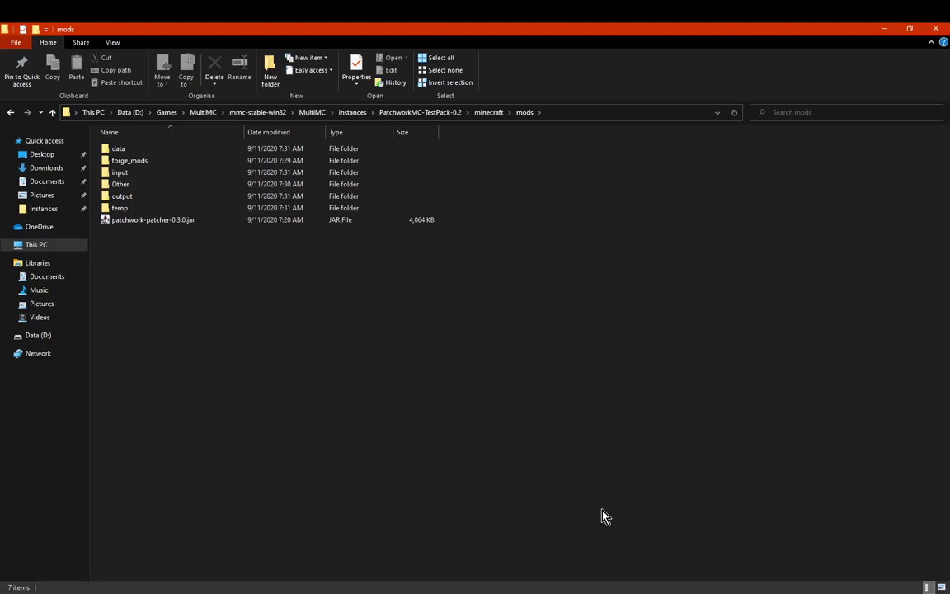
# Open the PatchworkAPI release page from the modpack instructions in the browser and download patchwork-api-0.8.0.jar
pyautogui.hotkey('alt', 'Tab')
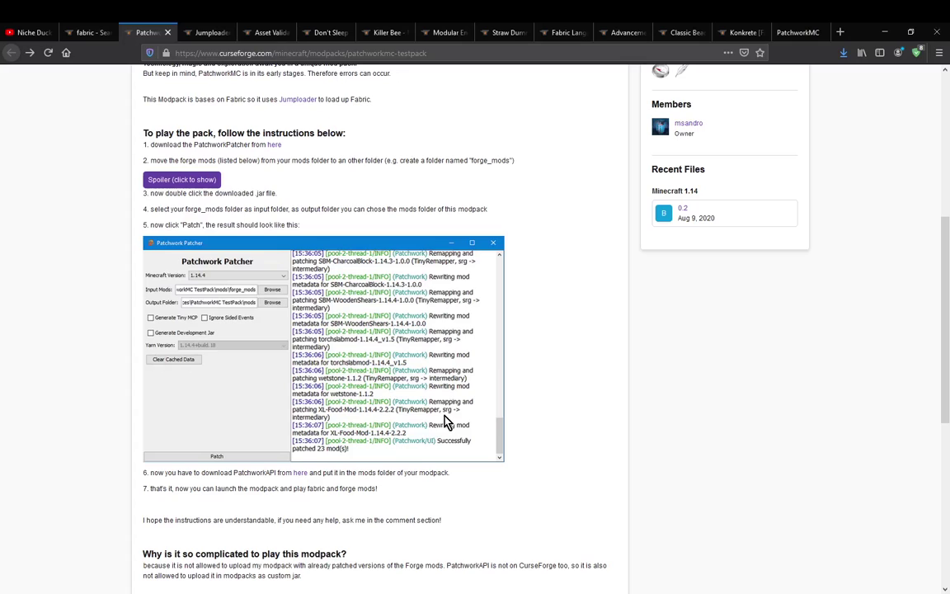
pyautogui.scroll(-4, 108, 398)
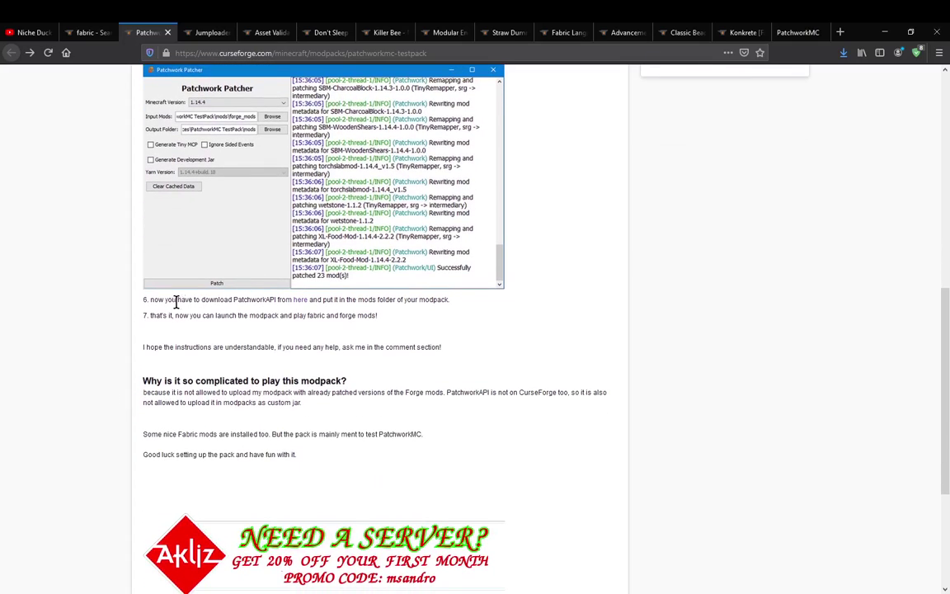
pyautogui.rightClick(300, 300)
pyautogui.click(318, 307)
pyautogui.click(188, 32)
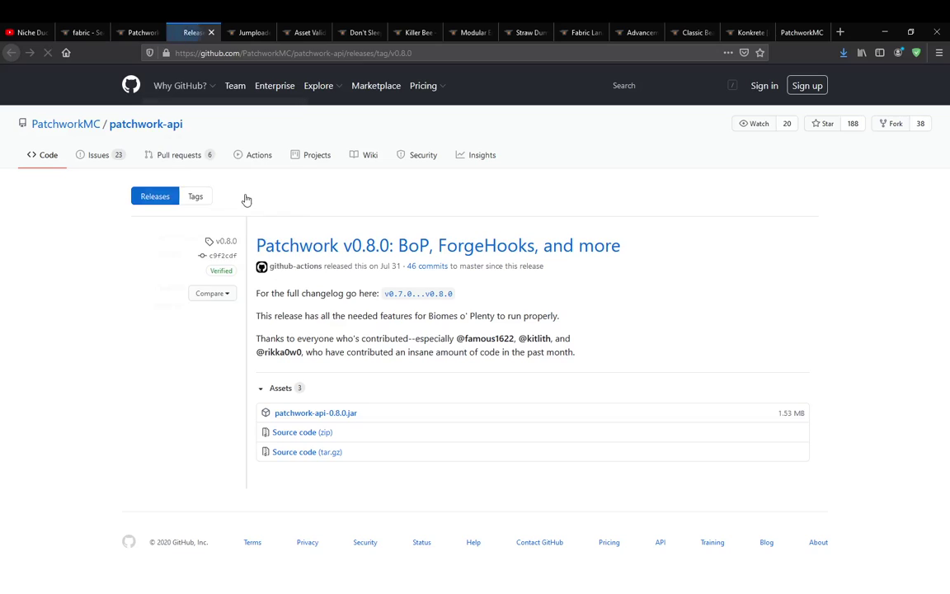
pyautogui.rightClick(327, 415)
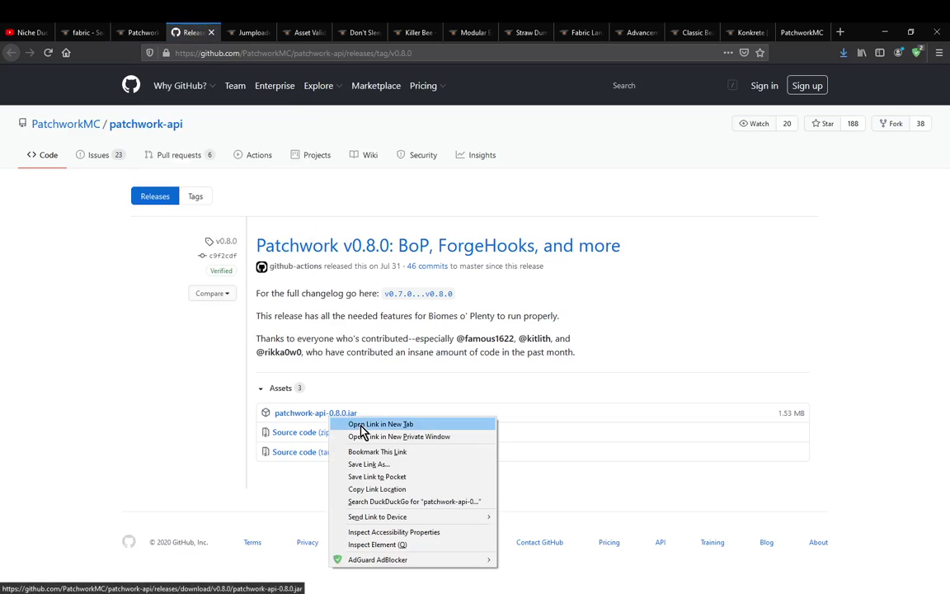
pyautogui.click(363, 424)
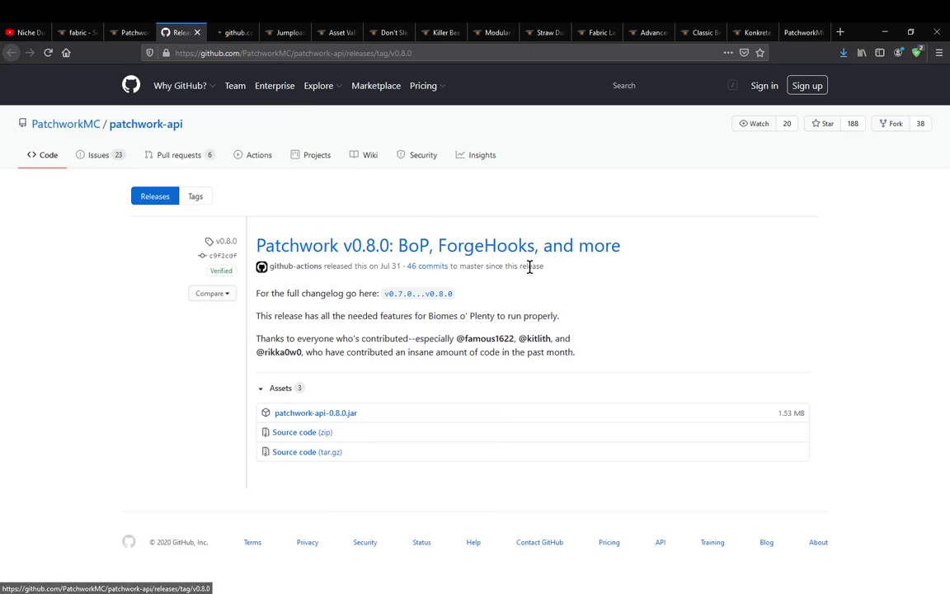
pyautogui.click(501, 347)
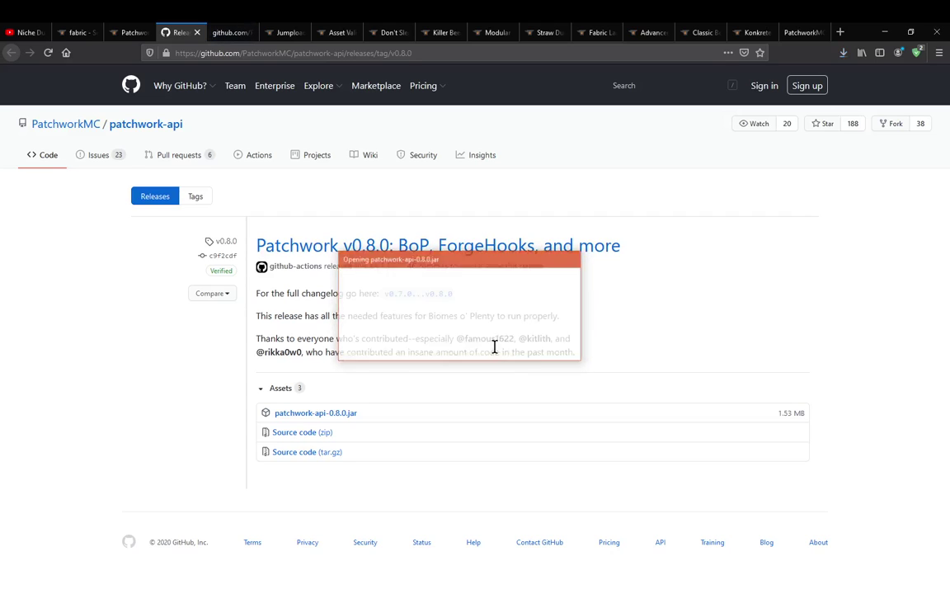
# Move patchwork-api-0.8.0.jar from Downloads into the mods folder and patchwork-patcher-0.3.0.jar back to Downloads
pyautogui.click(182, 515)
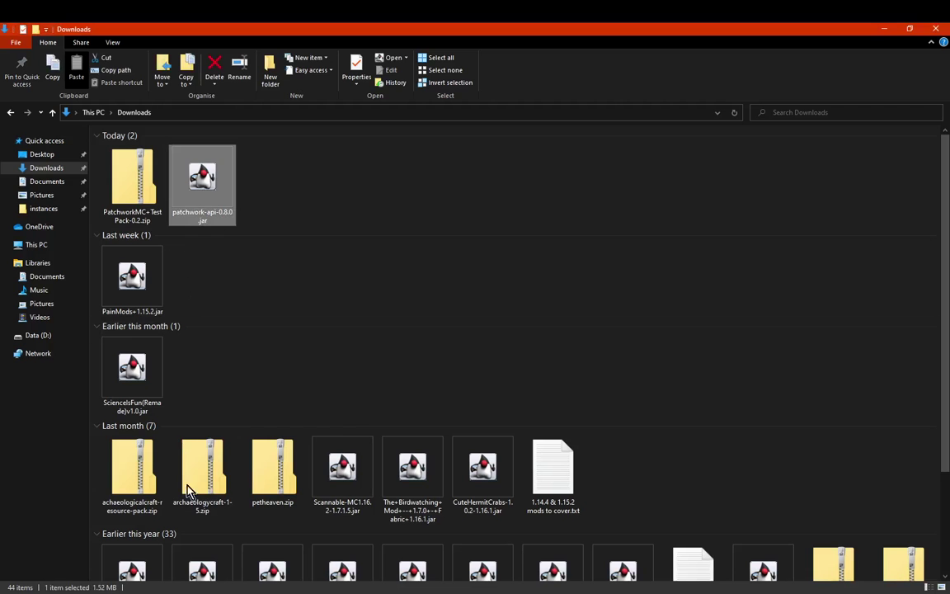
pyautogui.click(280, 536)
pyautogui.hotkey('alt', 'Tab')
pyautogui.press('Tab')
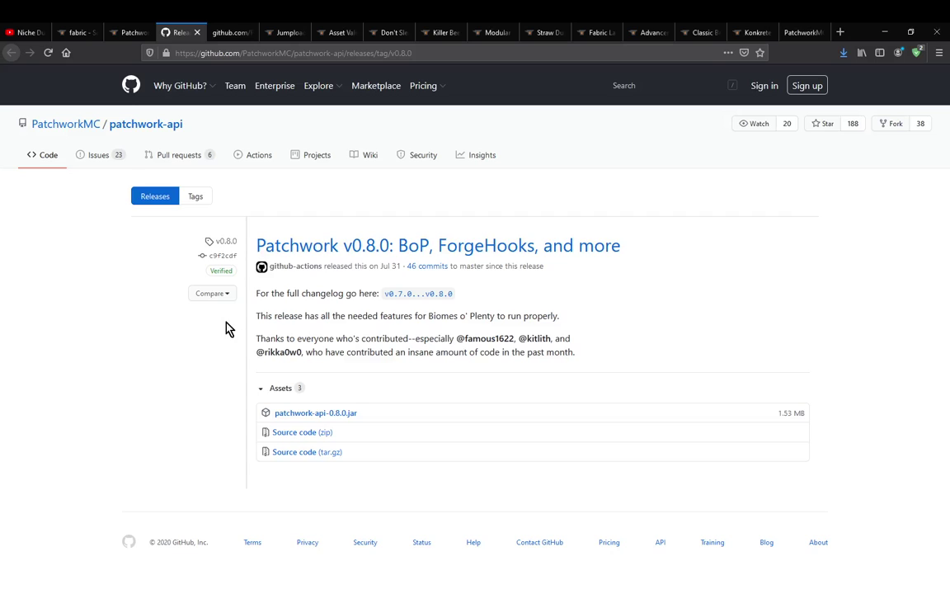
pyautogui.click(131, 31)
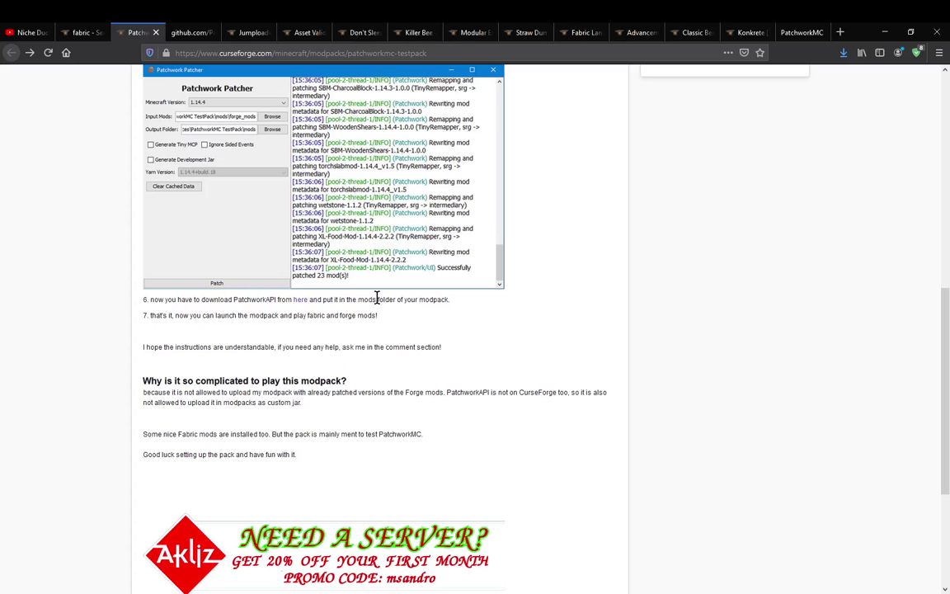
pyautogui.moveTo(170, 590)
pyautogui.click(286, 506)
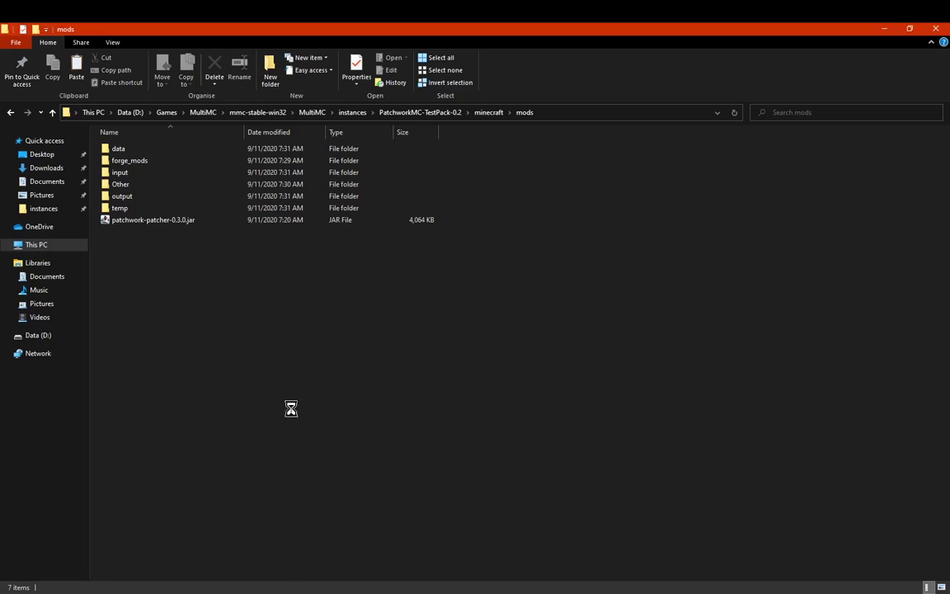
pyautogui.hotkey('ctrl', 'v')
pyautogui.click(50, 168)
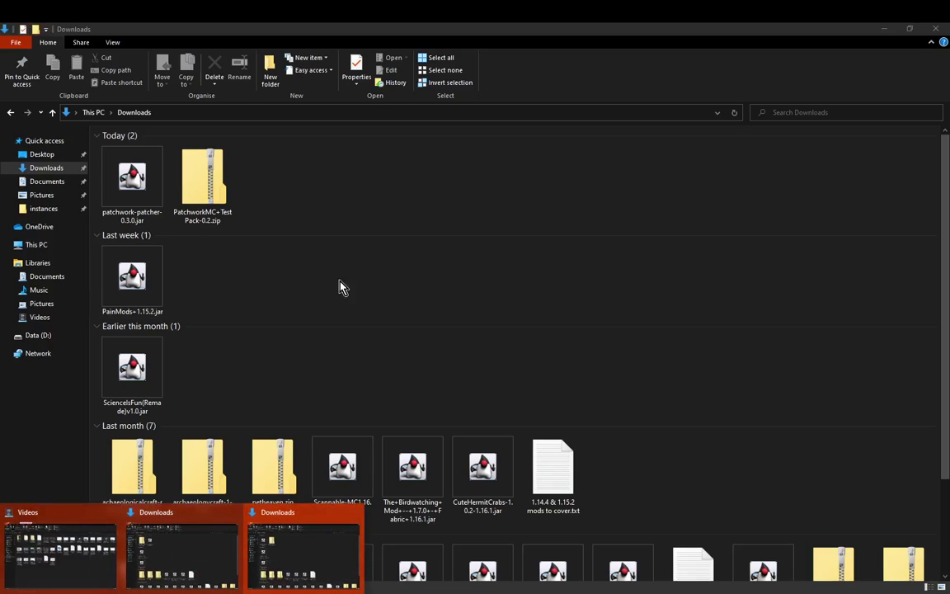
pyautogui.click(13, 113)
# Switch to MultiMC and launch the PatchworkMC+TestPack-0.2 instance
pyautogui.hotkey('alt', 'Tab')
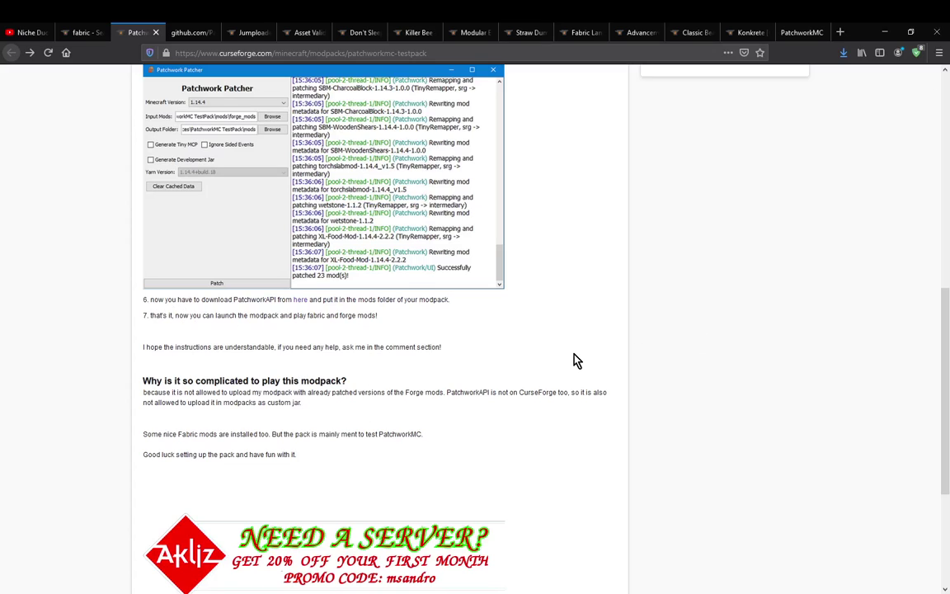
pyautogui.hotkey('alt', 'Tab')
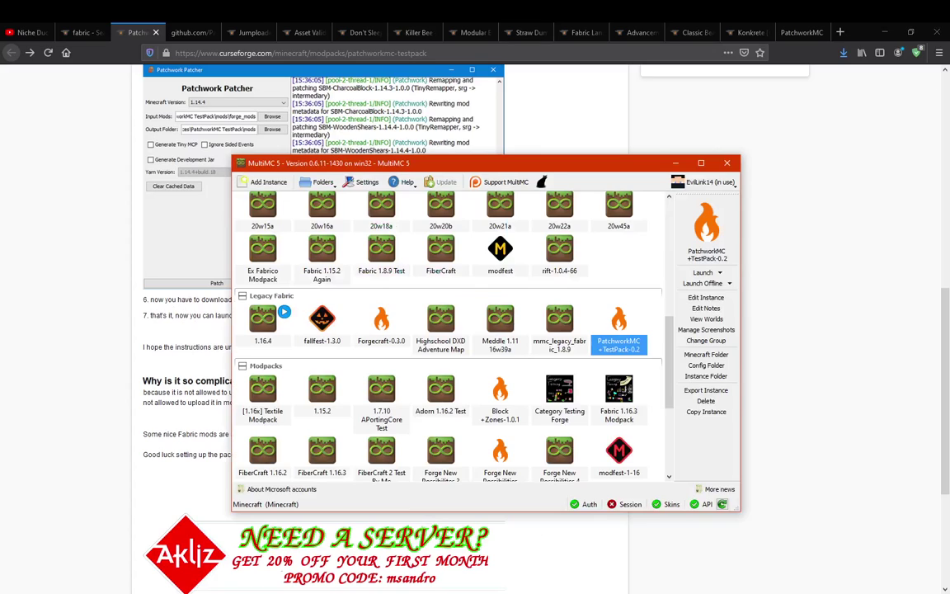
pyautogui.doubleClick(619, 326)
# Read the modpack page's explanation of why the pack is so complicated to play
pyautogui.scroll(-1, 86, 345)
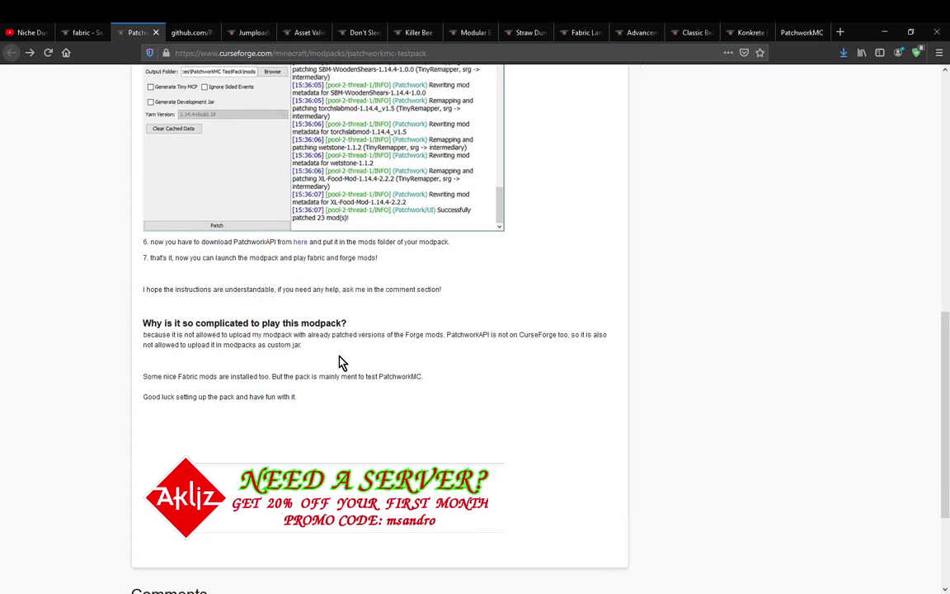
pyautogui.moveTo(304, 344); pyautogui.dragTo(113, 334)
pyautogui.click(605, 392)
pyautogui.scroll(-1, 100, 367)
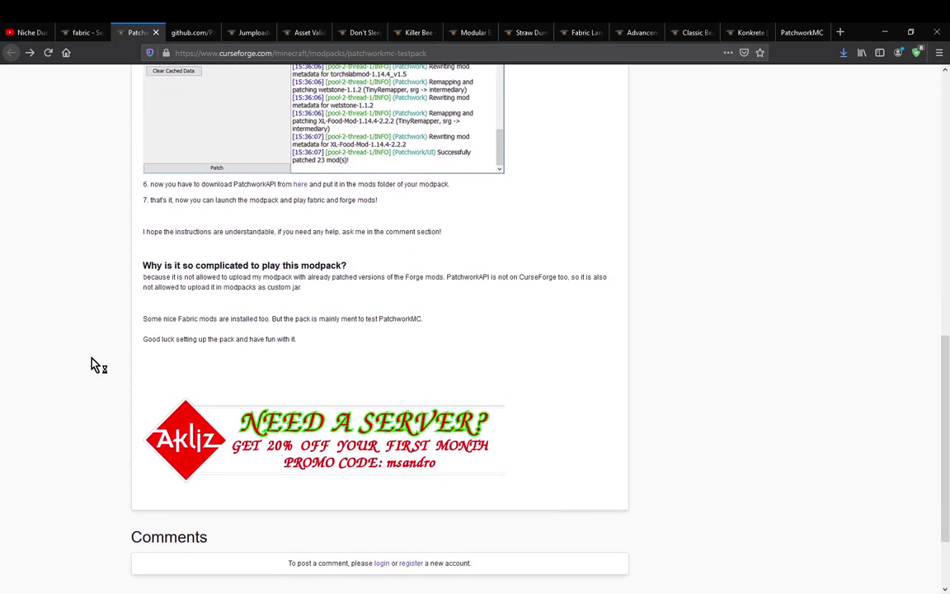
pyautogui.scroll(1, 99, 365)
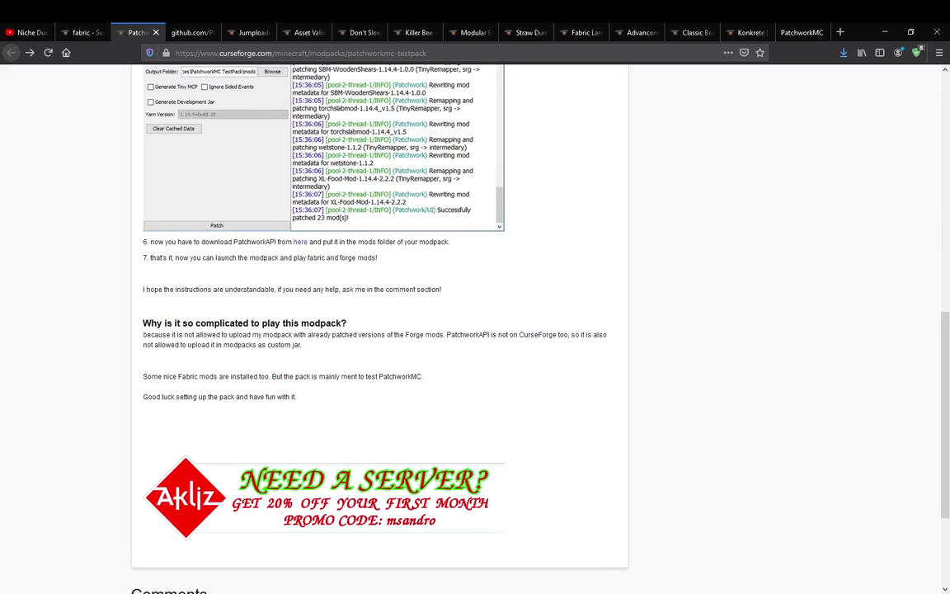
# Minimize MultiMC and inspect the component versions of the running PatchworkMC+TestPack-0.2 instance in its console window
pyautogui.click(367, 590)
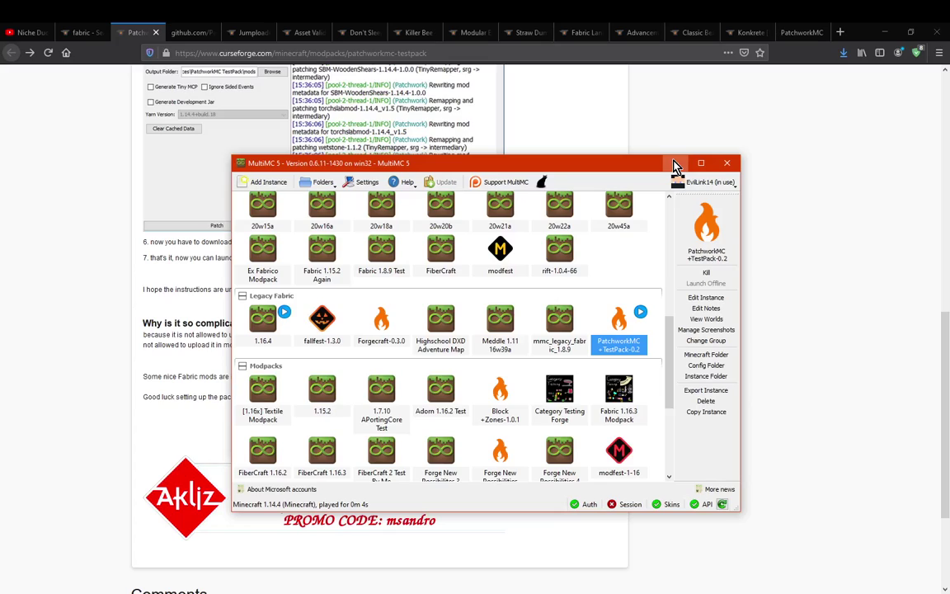
pyautogui.click(675, 164)
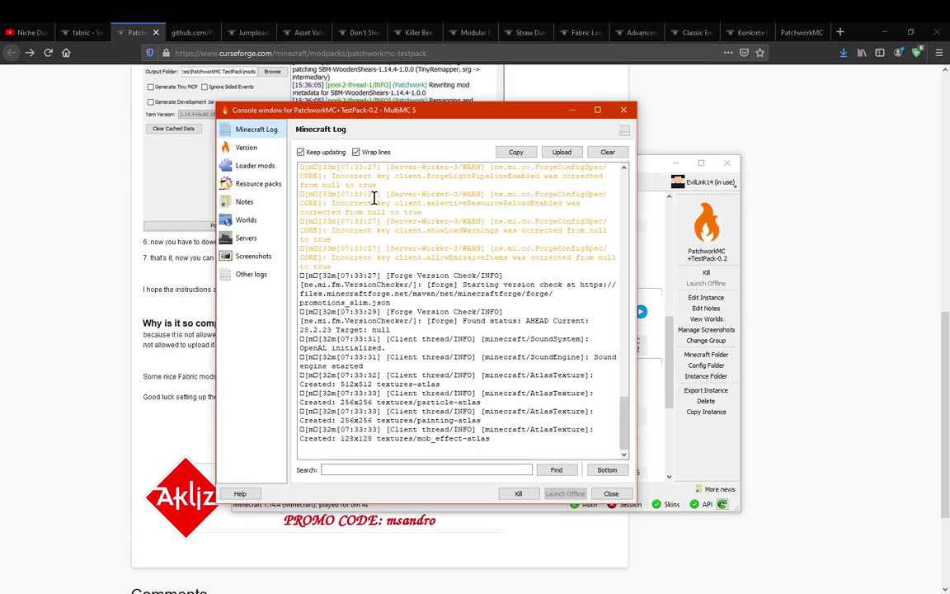
pyautogui.click(245, 148)
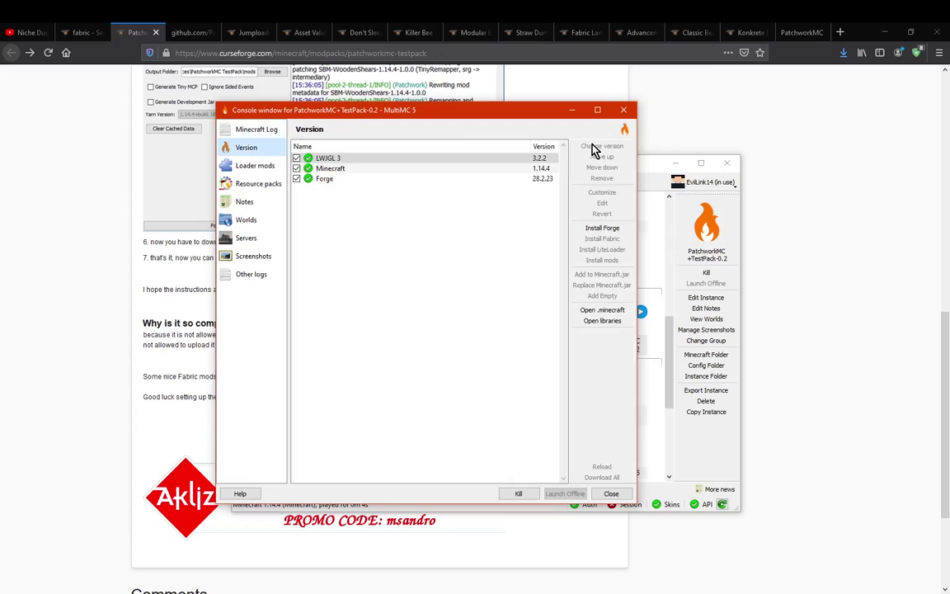
# Close the instance's console and the Minecraft window, and return to the mods folder in File Explorer
pyautogui.click(623, 110)
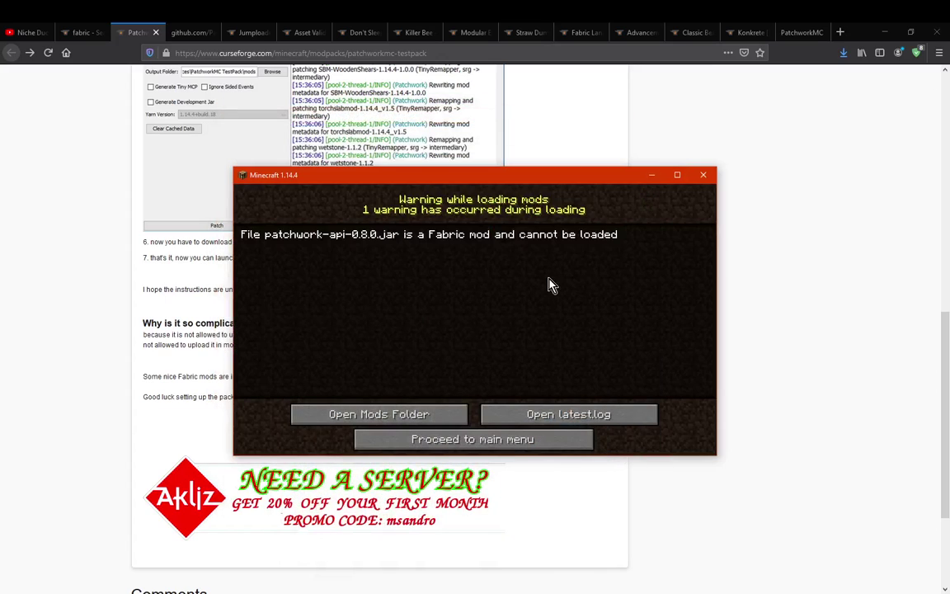
pyautogui.click(703, 175)
pyautogui.click(255, 495)
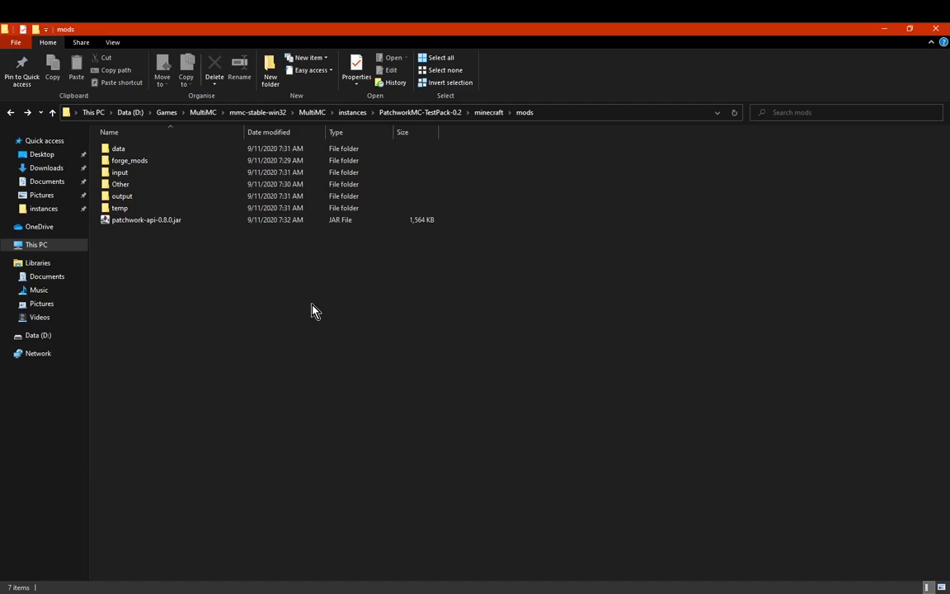
# Move patchwork-api-0.8.0.jar into the output folder and relaunch the PatchworkMC+TestPack-0.2 instance from MultiMC
pyautogui.click(153, 219)
pyautogui.doubleClick(122, 195)
pyautogui.hotkey('ctrl', 'v')
pyautogui.hotkey('alt', 'Tab')
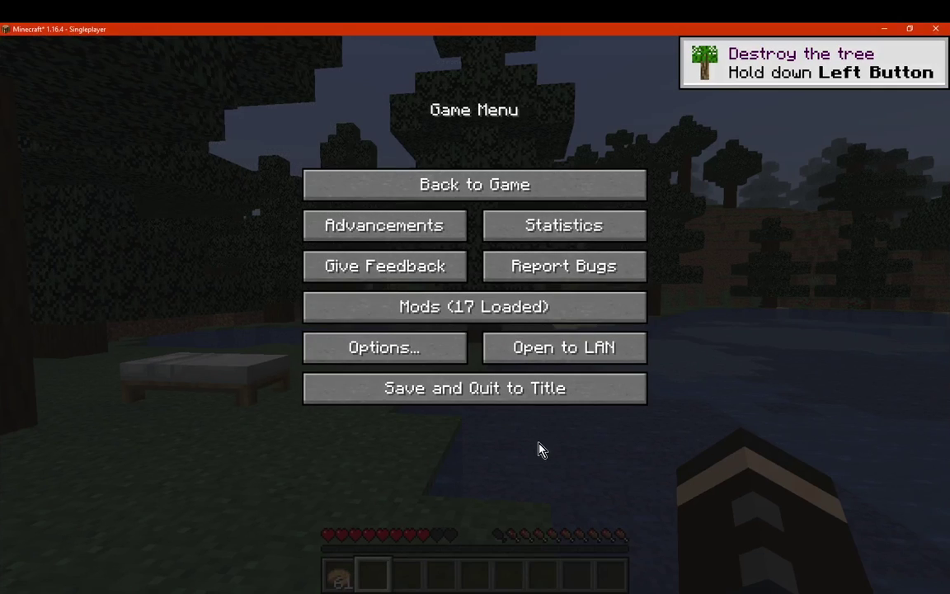
pyautogui.hotkey('alt', 'Tab')
pyautogui.press('Return')
# Switch to the browser and look over the PatchworkMC TestPack page's description and its Images section
pyautogui.hotkey('alt', 'Tab')
pyautogui.scroll(3, 471, 463)
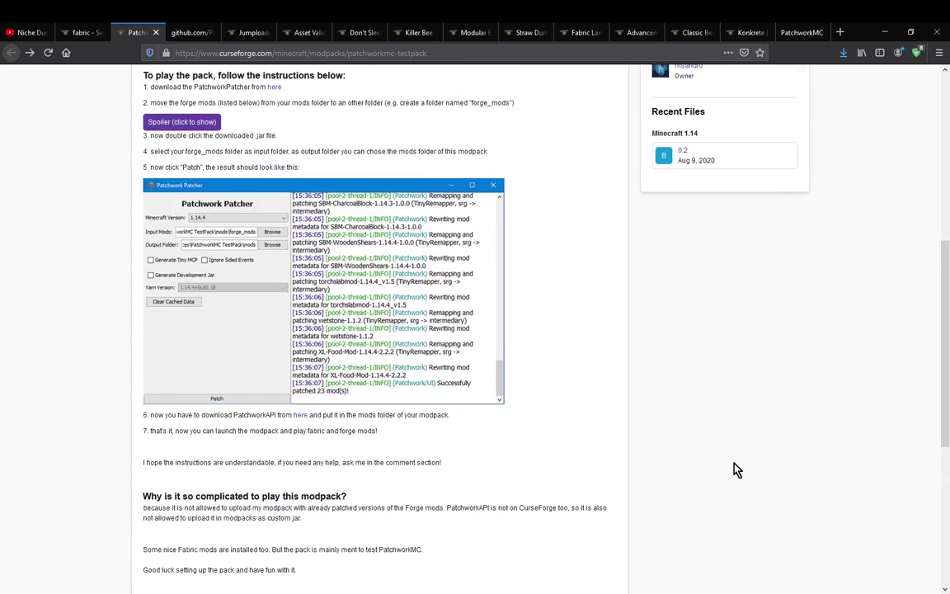
pyautogui.scroll(-10, 783, 461)
pyautogui.moveTo(946, 428); pyautogui.dragTo(947, 162)
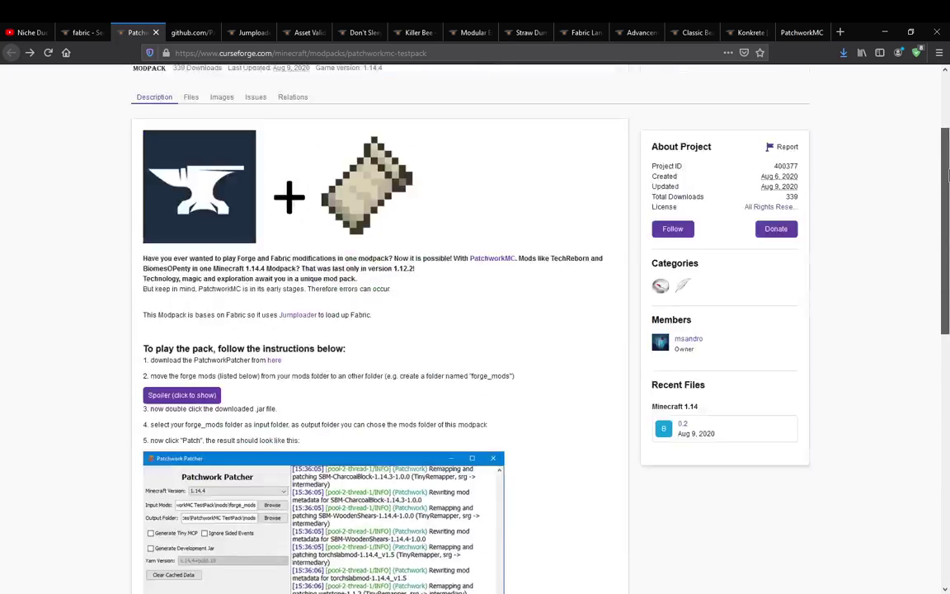
pyautogui.scroll(2, 890, 255)
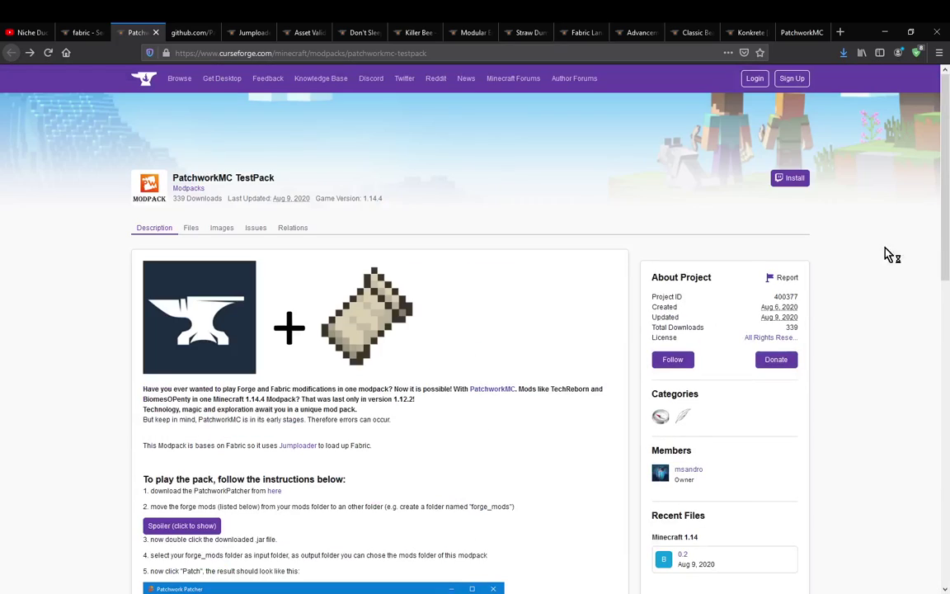
pyautogui.click(237, 230)
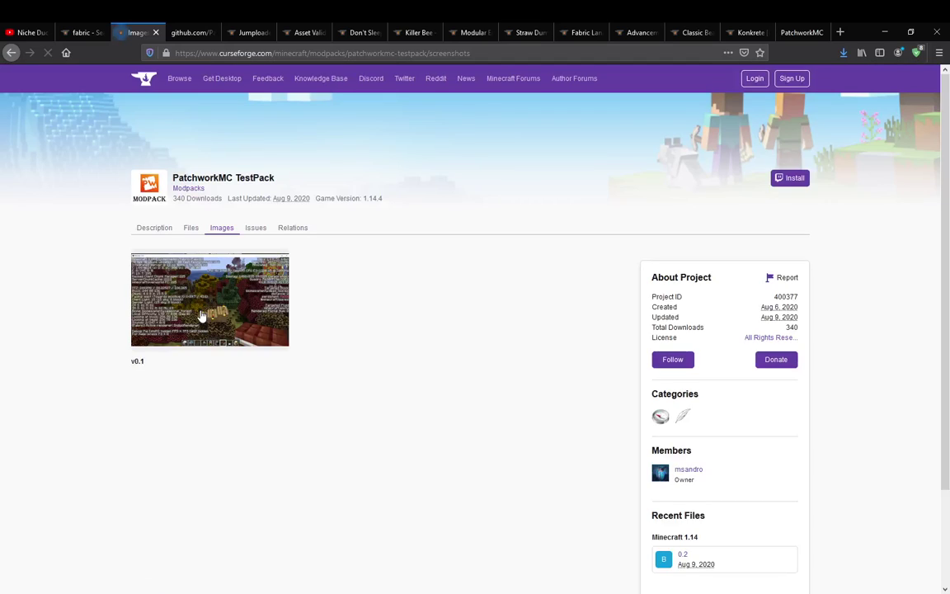
pyautogui.click(152, 326)
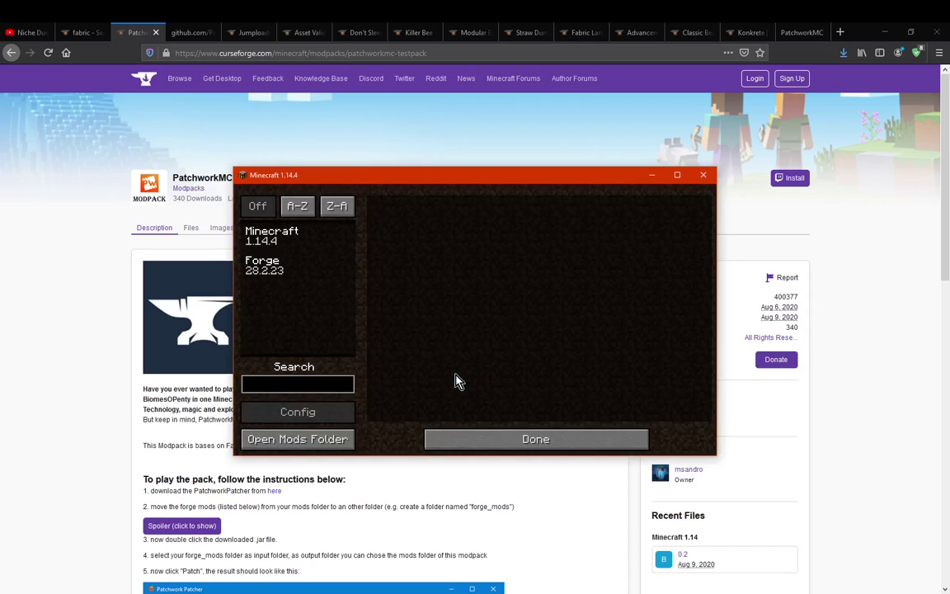
# Leave the mod list and create a new Creative single-player world with cheats and the bonus chest enabled
pyautogui.click(477, 440)
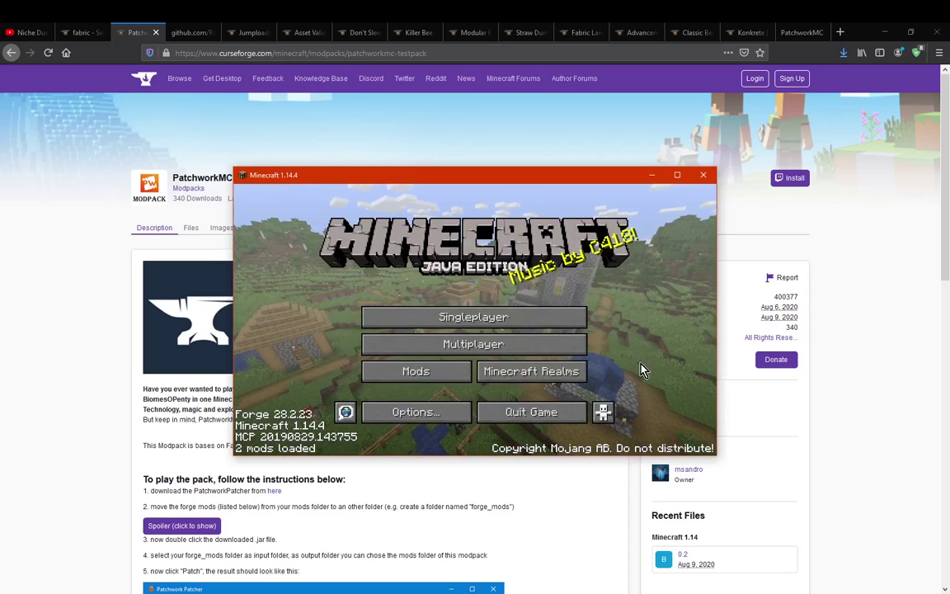
pyautogui.click(495, 320)
pyautogui.click(528, 408)
pyautogui.click(445, 405)
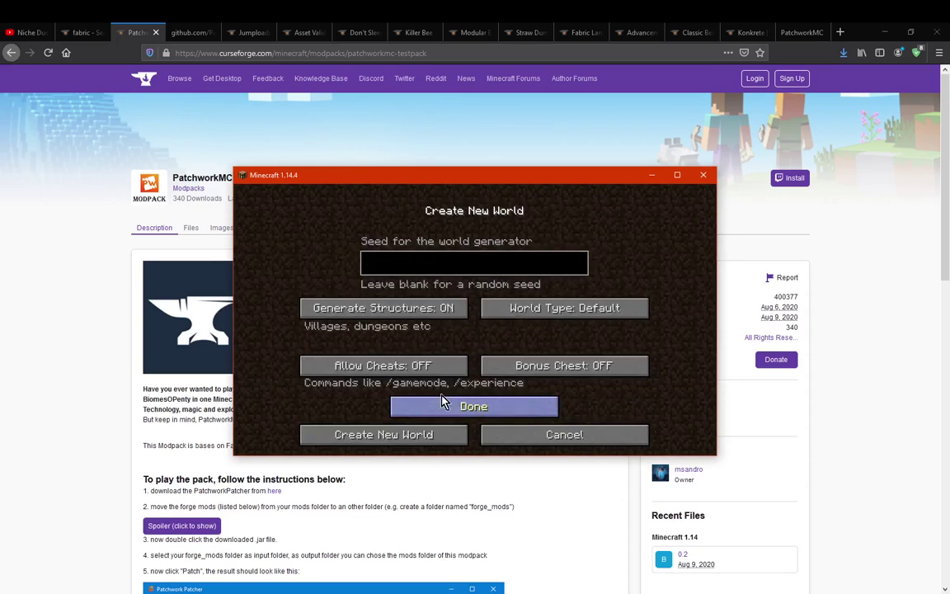
pyautogui.click(424, 365)
pyautogui.click(528, 366)
pyautogui.click(483, 404)
pyautogui.click(459, 325)
pyautogui.click(459, 325)
pyautogui.click(430, 436)
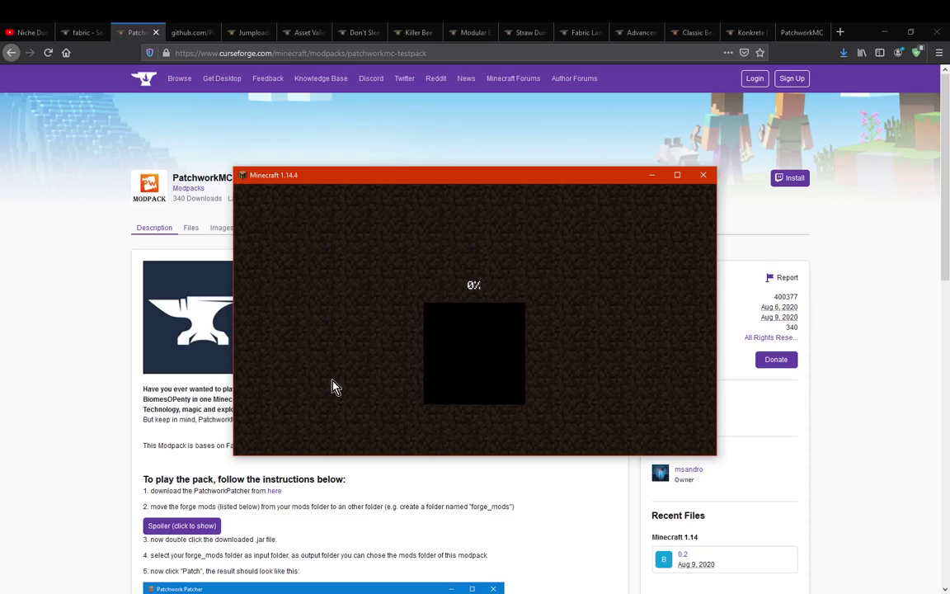
# Return to the modpack page and review its setup instructions and the explanation of its complexity
pyautogui.click(85, 471)
pyautogui.scroll(-6, 91, 469)
pyautogui.scroll(-3, 98, 462)
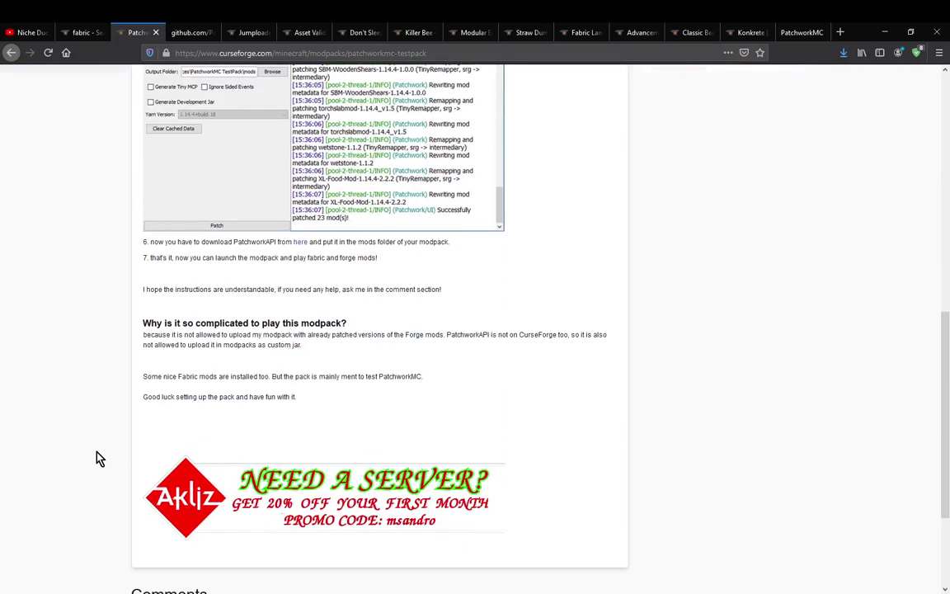
pyautogui.scroll(2, 96, 456)
pyautogui.scroll(1, 93, 458)
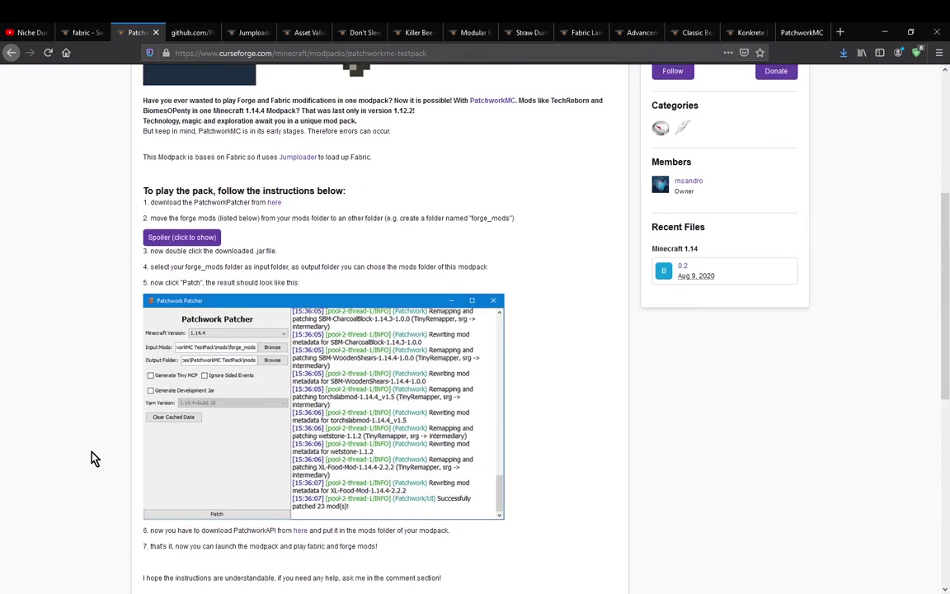
pyautogui.scroll(1, 74, 463)
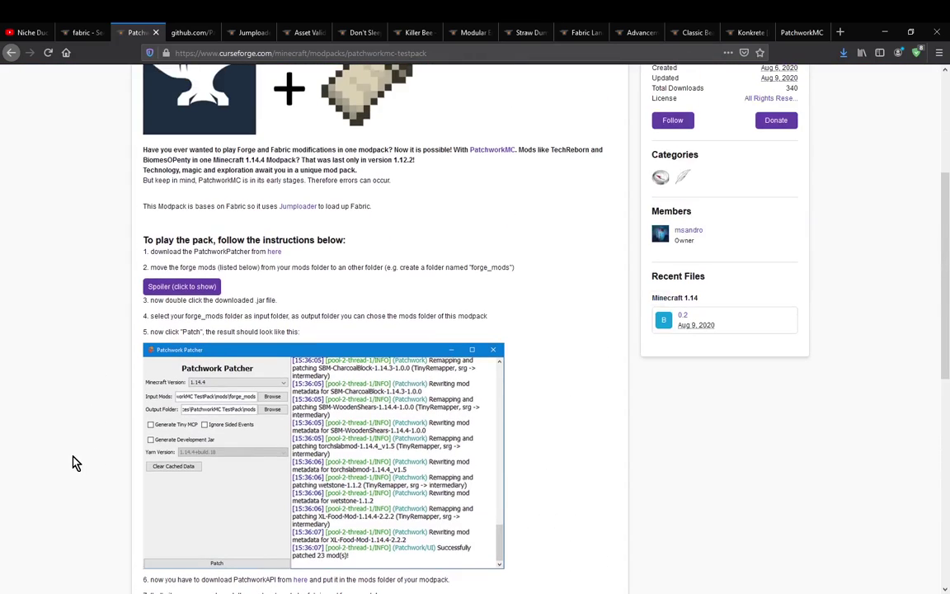
pyautogui.scroll(3, 74, 463)
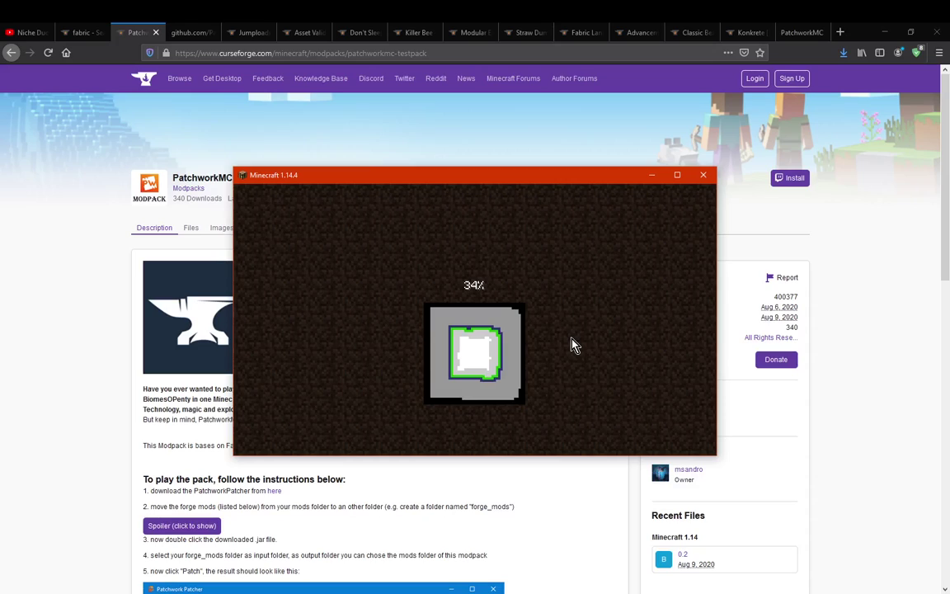
# Clear the browser's download preview list and return to the Minecraft window
pyautogui.click(842, 52)
pyautogui.rightClick(726, 80)
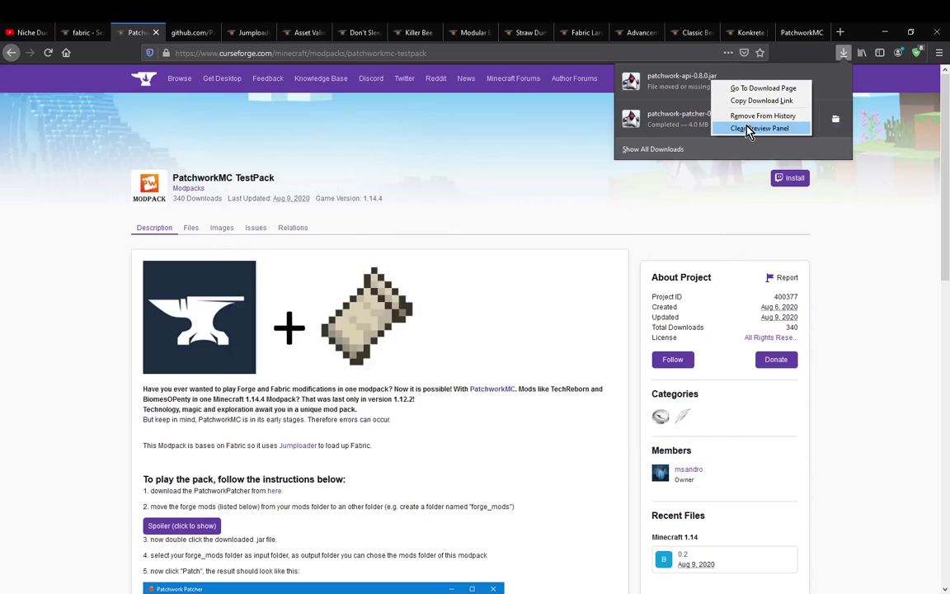
pyautogui.click(746, 127)
pyautogui.hotkey('alt', 'Tab')
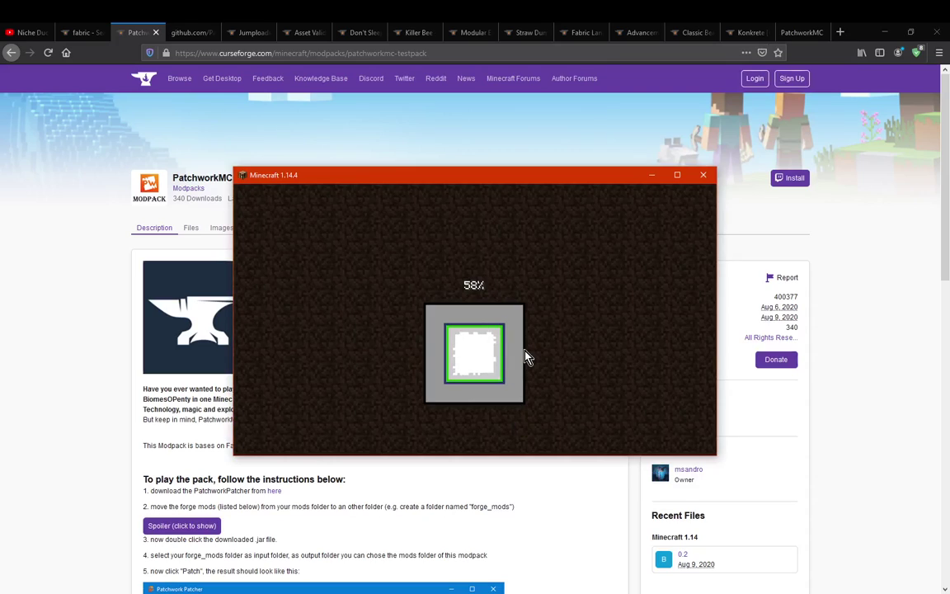
# Return to the PatchworkMC TestPack page and reread the numbered setup instructions
pyautogui.click(56, 375)
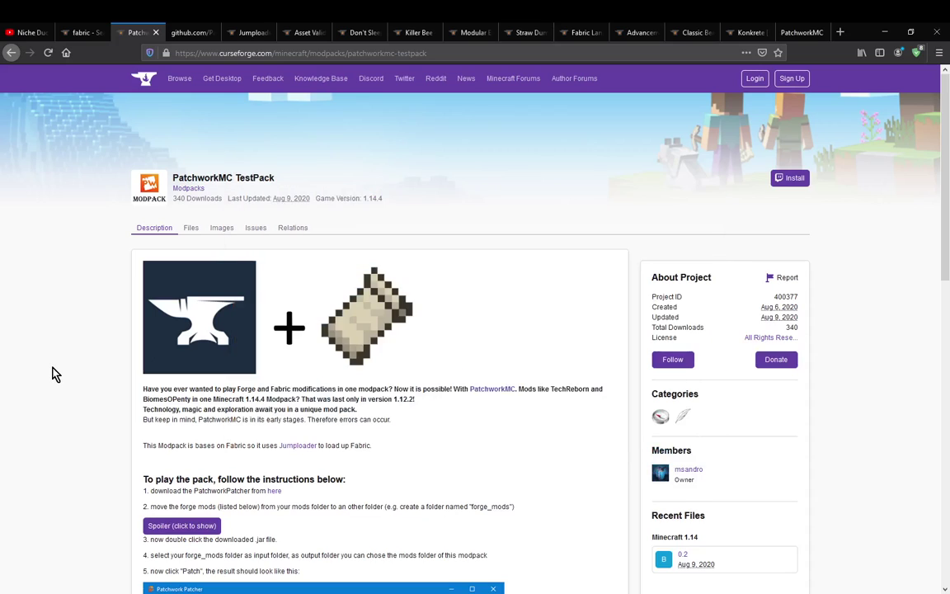
pyautogui.scroll(-2, 80, 363)
pyautogui.scroll(-2, 81, 362)
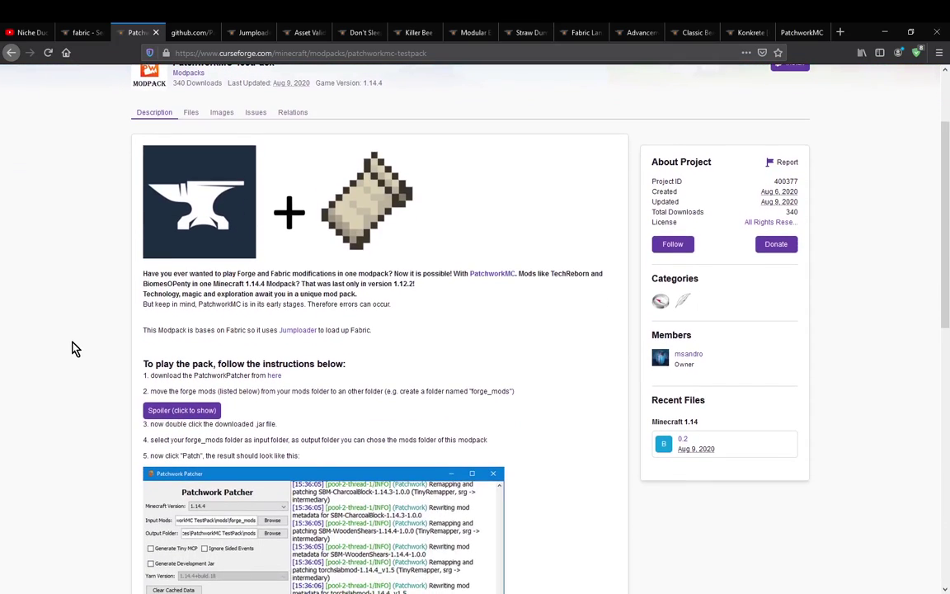
pyautogui.scroll(-3, 89, 357)
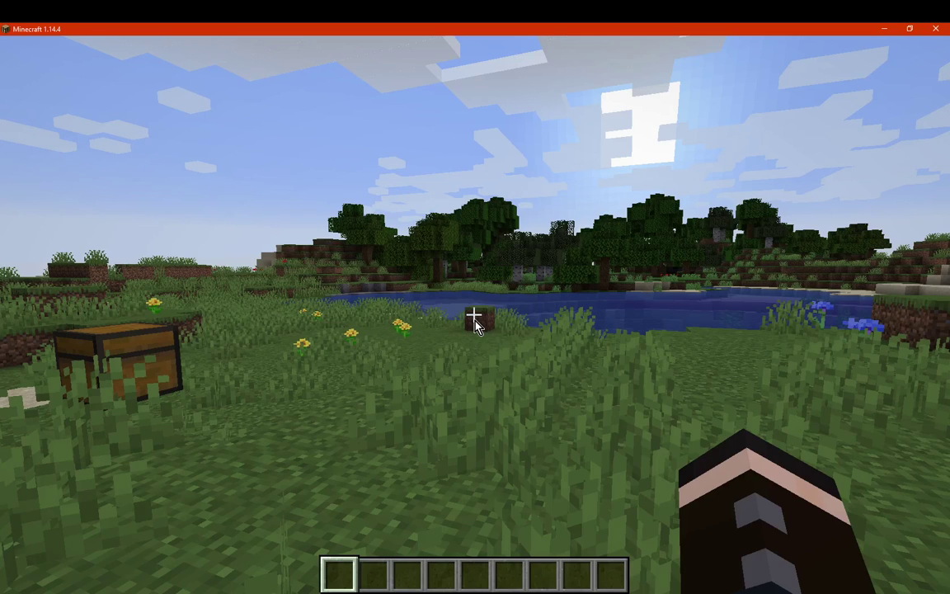
# Open the creative inventory's item search in the Minecraft world and look through the whole item list
pyautogui.press('e')
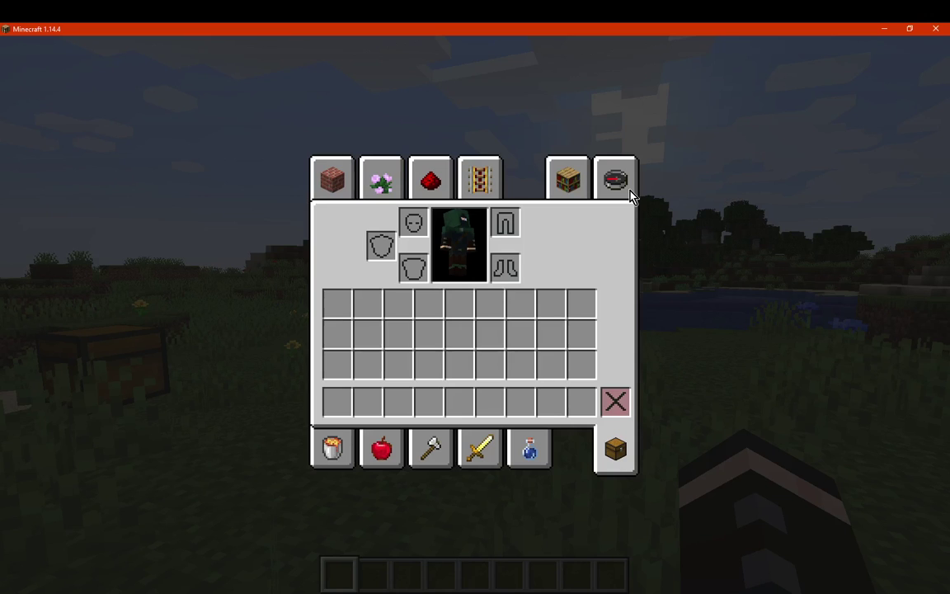
pyautogui.click(631, 196)
pyautogui.moveTo(615, 237); pyautogui.dragTo(619, 430)
pyautogui.scroll(5, 623, 387)
# Search the creative items for "ring" to check for the modded ring, and clear the search
pyautogui.click(532, 216)
pyautogui.write('grind')
pyautogui.press('BackSpace')
pyautogui.press('BackSpace')
pyautogui.press('BackSpace')
pyautogui.press('BackSpace')
pyautogui.press('BackSpace')
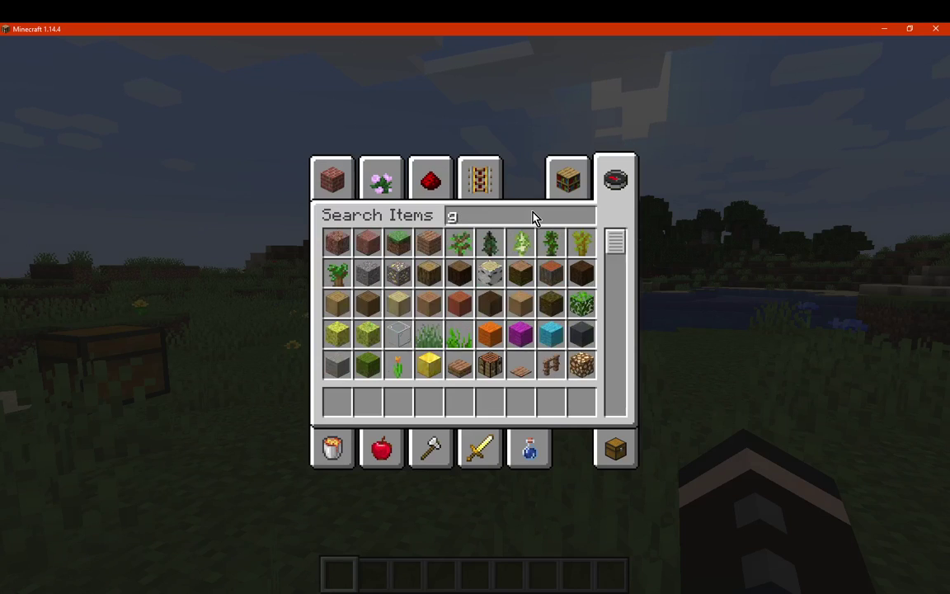
pyautogui.write('ring')
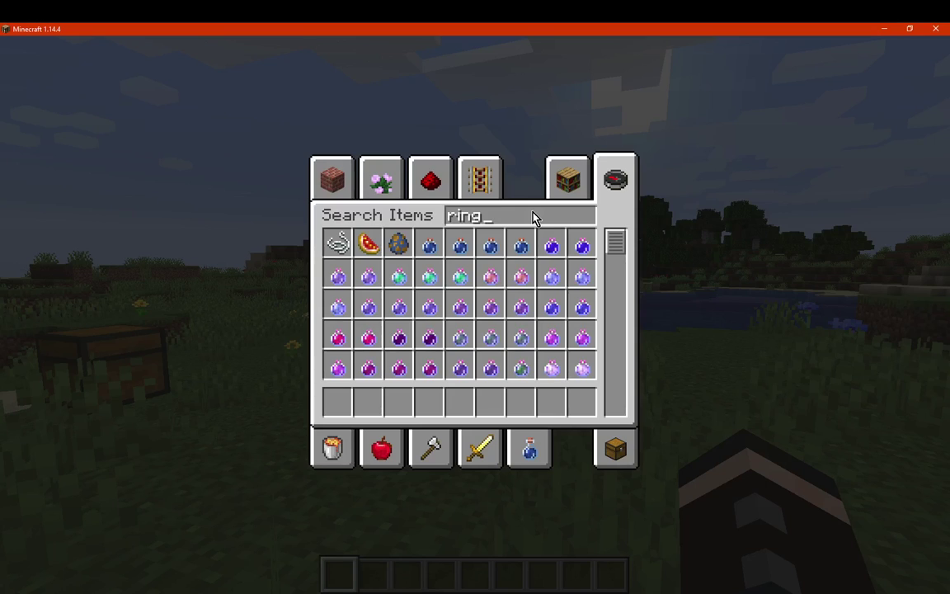
pyautogui.press('BackSpace')
pyautogui.press('BackSpace')
pyautogui.press('BackSpace')
pyautogui.press('BackSpace')
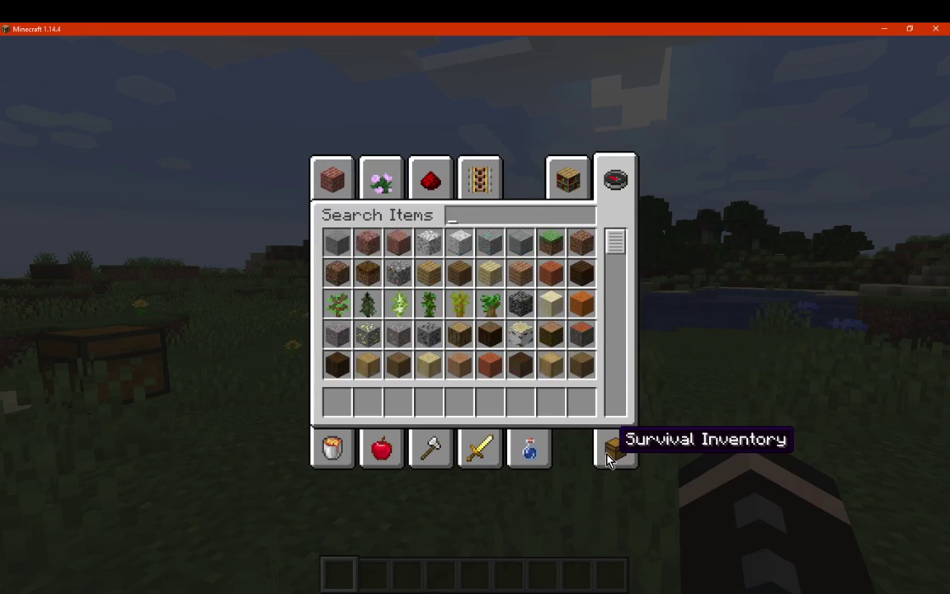
# Close the inventory, save and quit the world to the title screen, and quit Minecraft
pyautogui.click(615, 448)
pyautogui.press('e')
pyautogui.press('Escape')
pyautogui.click(526, 366)
pyautogui.click(518, 416)
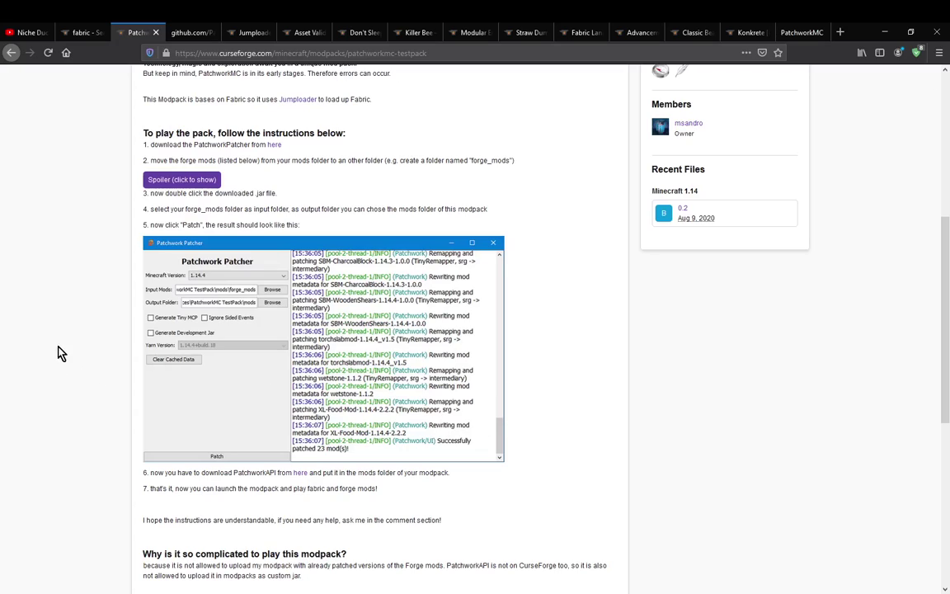
# Recheck the modpack page's instructions and compare the jars in the mods folder's input and output subfolders
pyautogui.scroll(-2, 41, 371)
pyautogui.scroll(3, 43, 371)
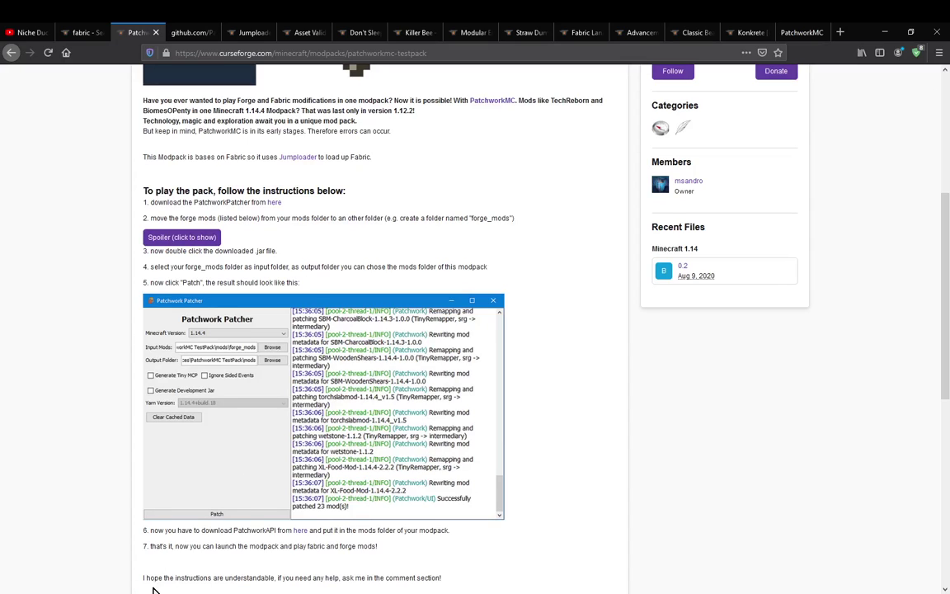
pyautogui.moveTo(150, 591)
pyautogui.click(293, 495)
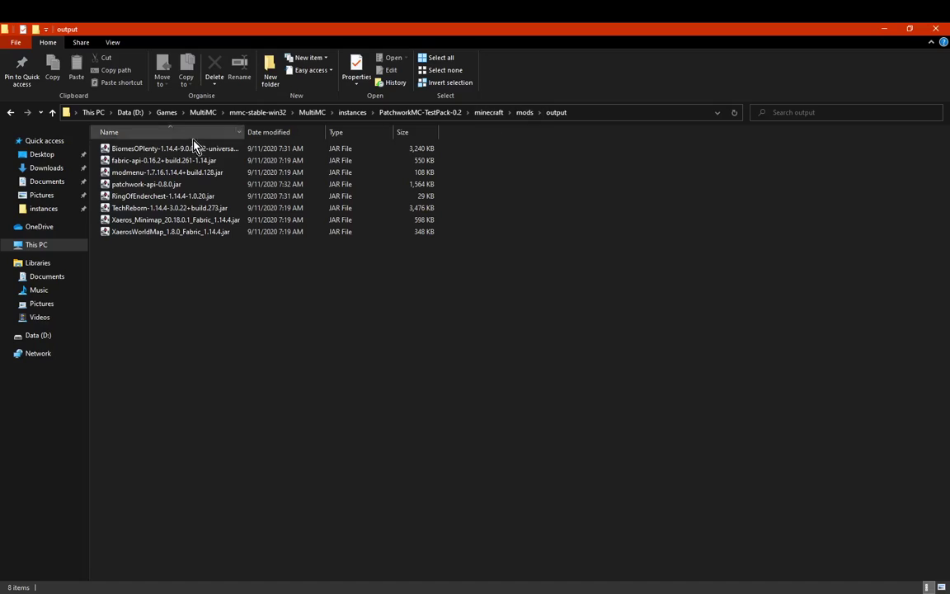
pyautogui.click(528, 116)
pyautogui.doubleClick(151, 172)
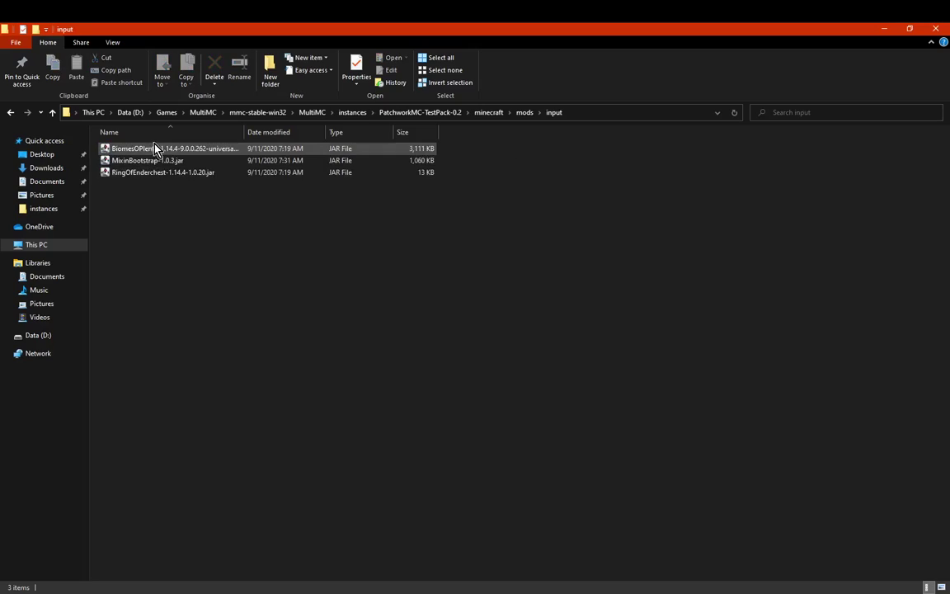
pyautogui.click(519, 114)
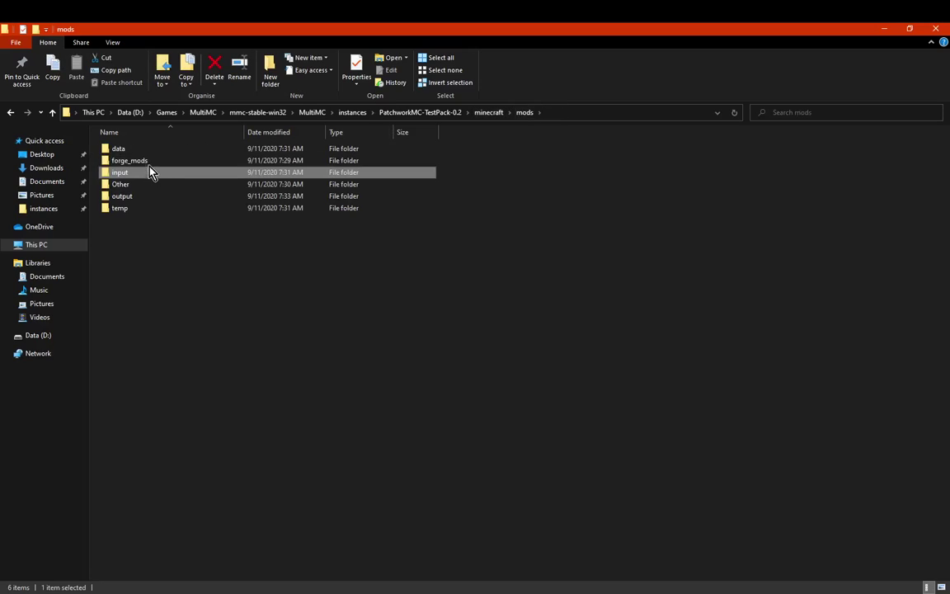
pyautogui.click(136, 185)
pyautogui.doubleClick(136, 198)
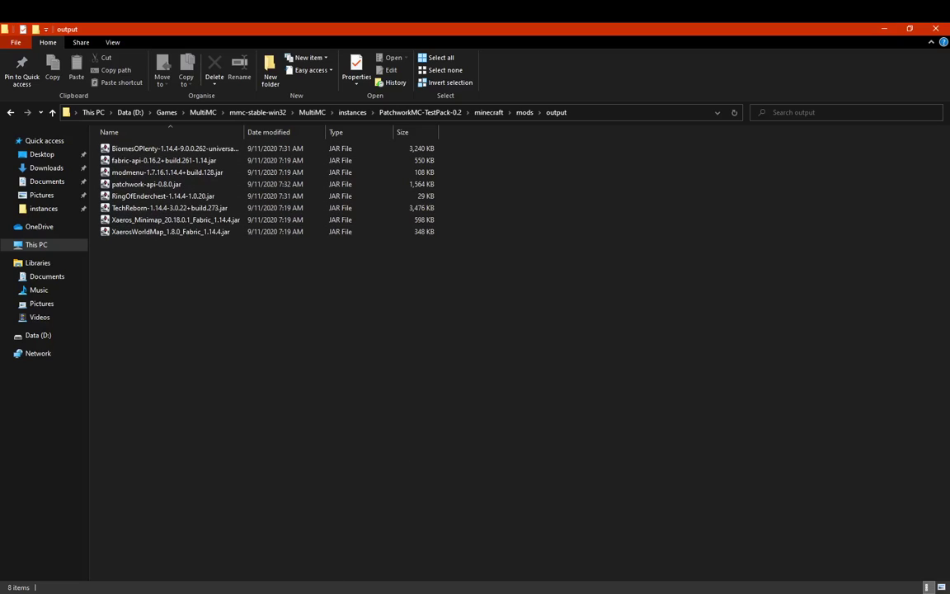
# Switch to the browser, save jumploader-2.1.0.jar from the Jumploader download page, and return to the mod's main page
pyautogui.hotkey('alt', 'Tab')
pyautogui.scroll(5, 478, 388)
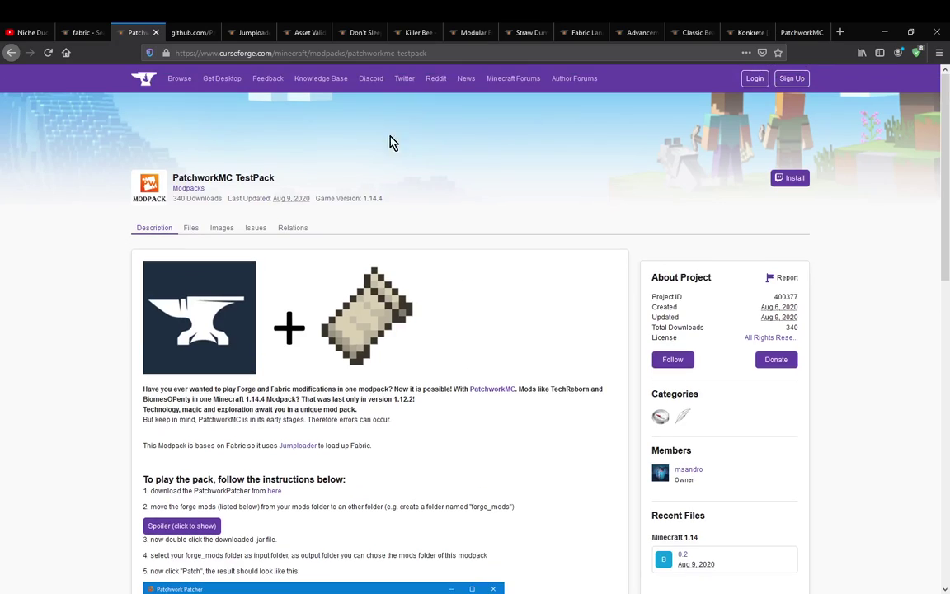
pyautogui.click(239, 33)
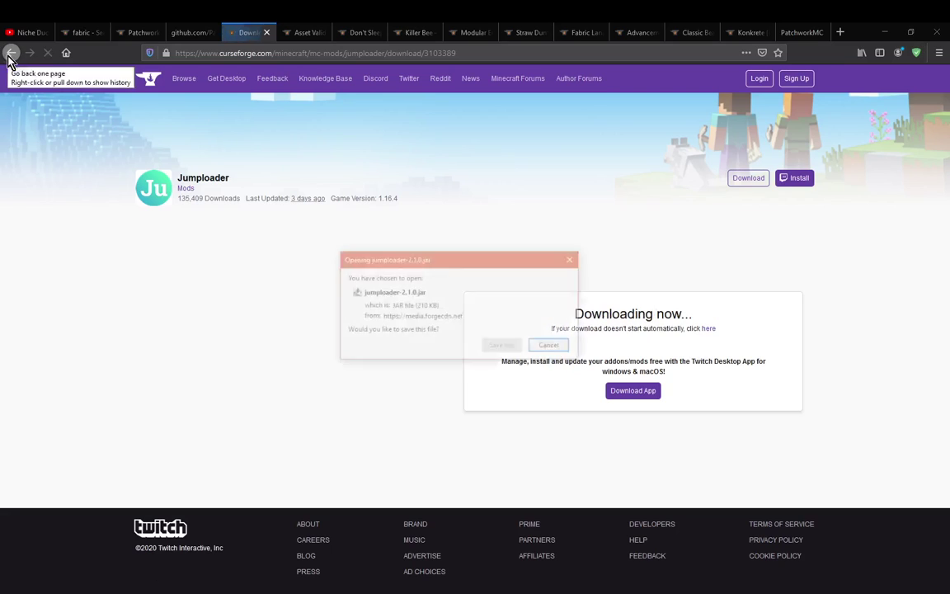
pyautogui.click(502, 347)
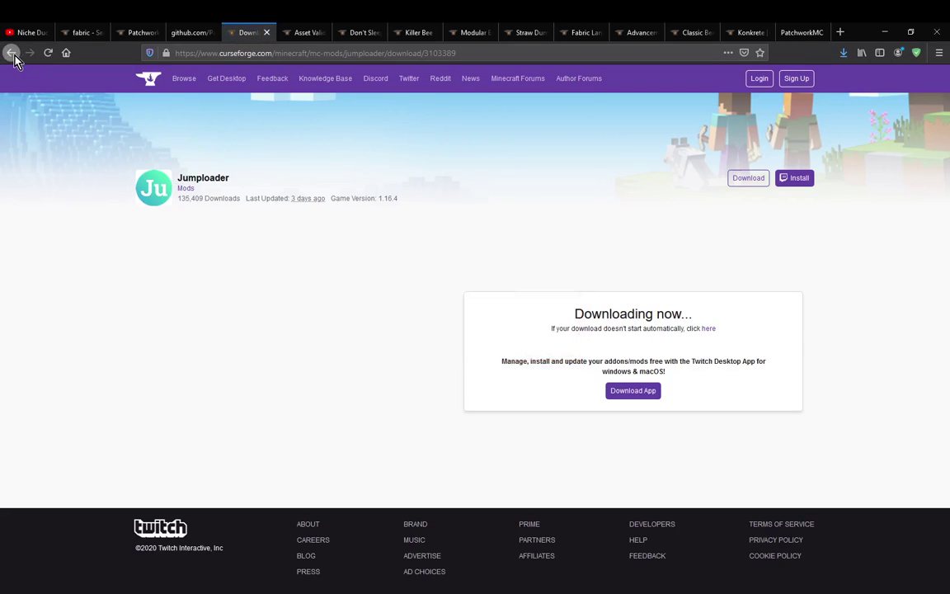
pyautogui.click(11, 52)
# Transfer jumploader-2.1.0.jar from the Downloads folder into the instance's mods output folder
pyautogui.click(198, 528)
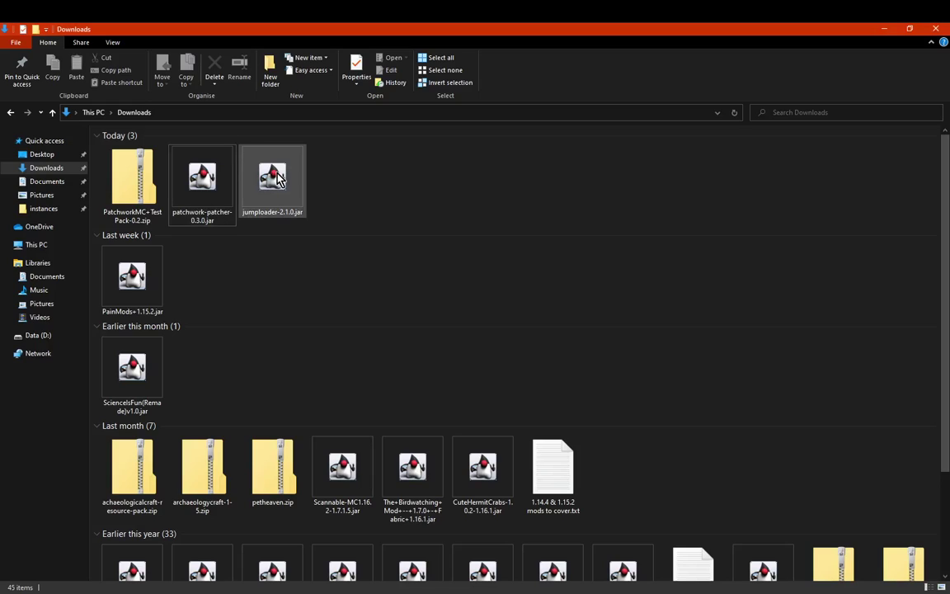
pyautogui.click(301, 548)
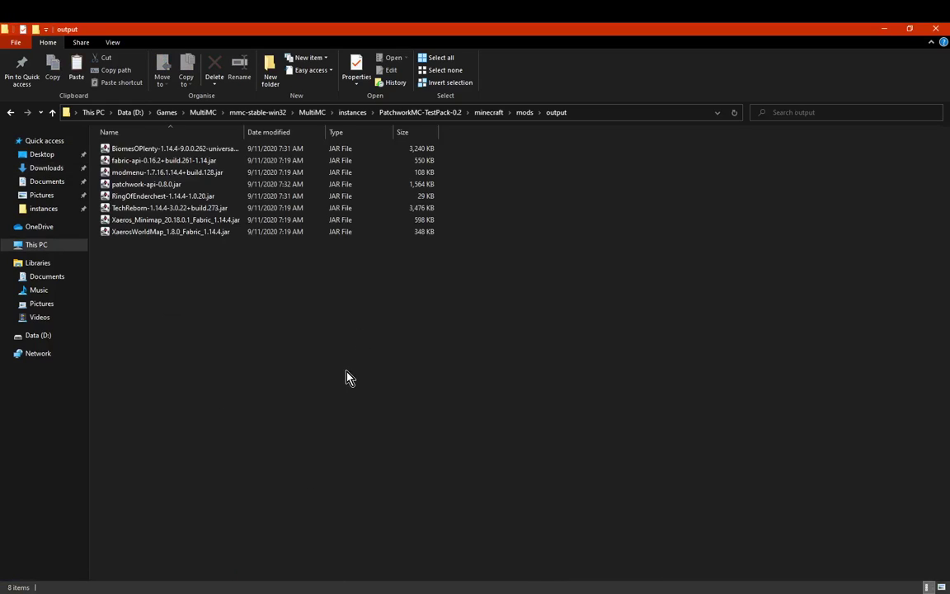
pyautogui.hotkey('ctrl', 'v')
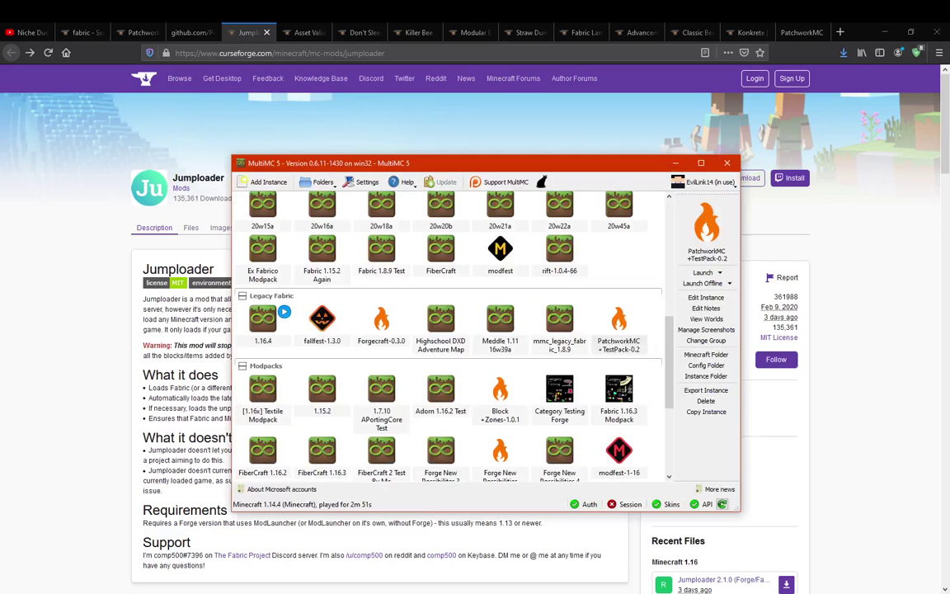
# Launch the PatchworkMC+TestPack-0.2 instance from MultiMC again and check the game's mod list
pyautogui.doubleClick(615, 330)
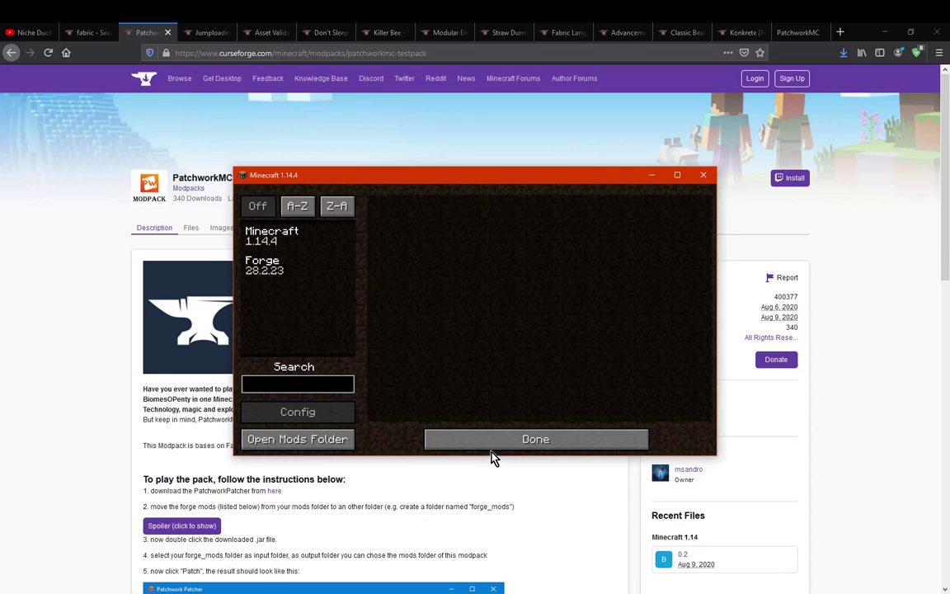
pyautogui.click(492, 453)
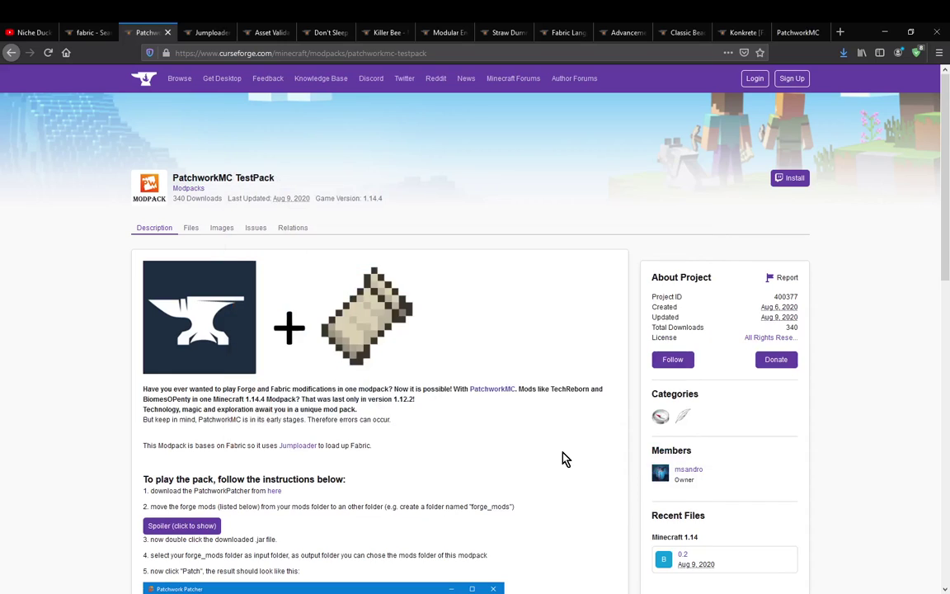
# Look over the modpack page's setup instructions once more and switch to OBS
pyautogui.scroll(-7, 557, 511)
pyautogui.scroll(3, 546, 501)
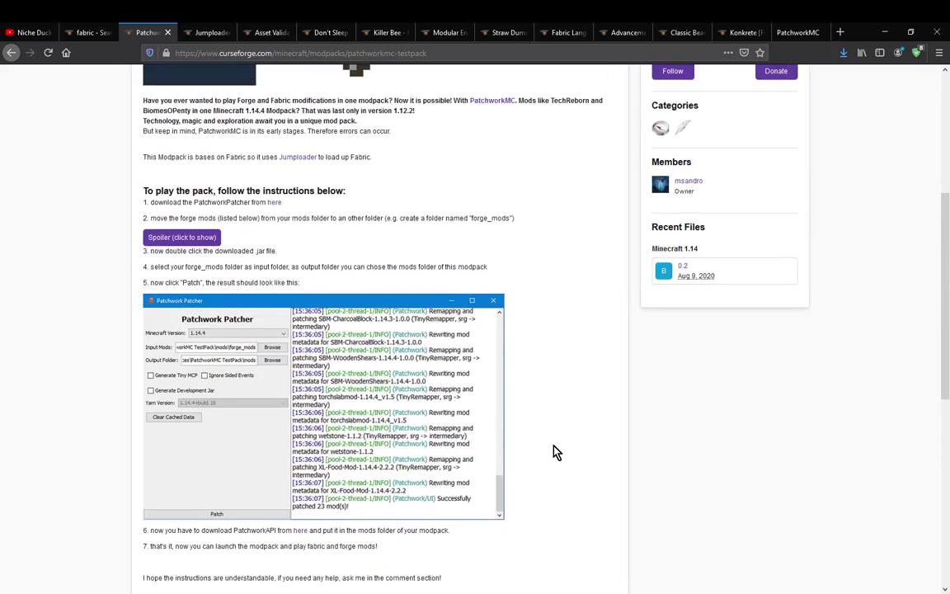
pyautogui.scroll(4, 581, 468)
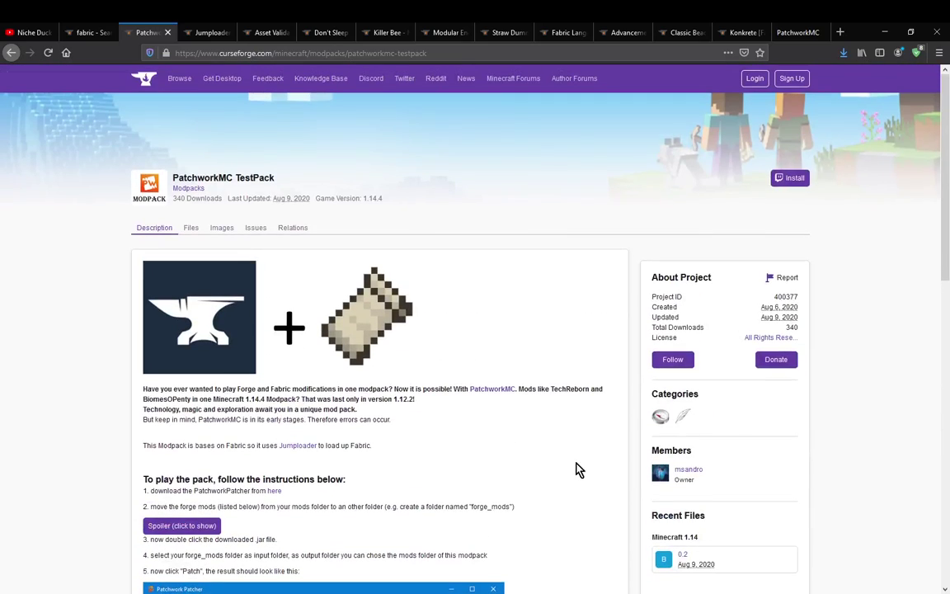
pyautogui.hotkey('alt', 'Tab')
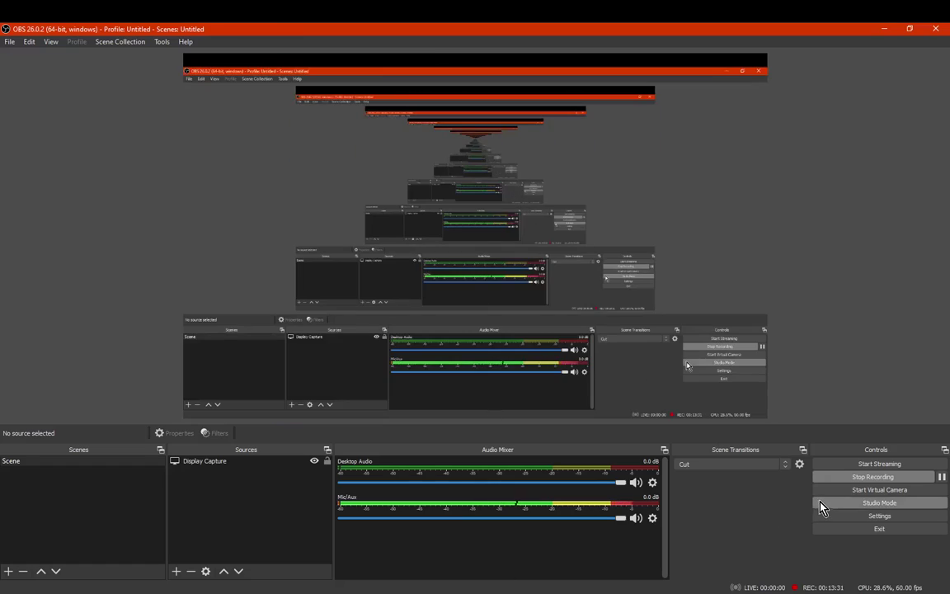